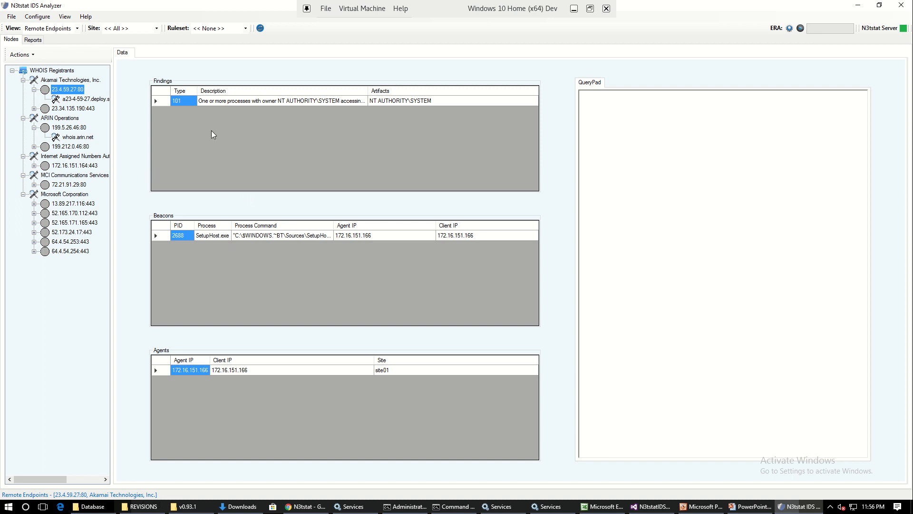
Step: Get the flagged processes for the type 101 finding on remote endpoint 23.4.59.27:80
{"action": "right_click", "coordinate": [182, 101]}
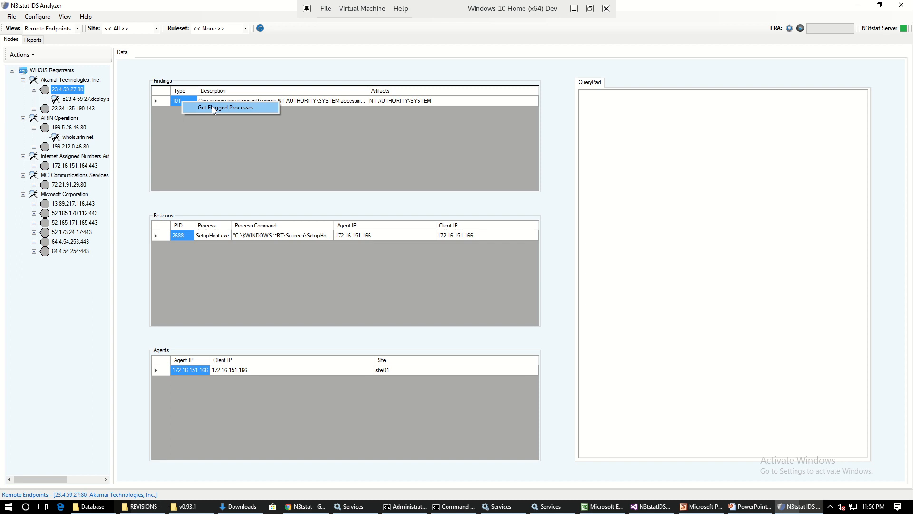
{"action": "left_click", "coordinate": [213, 107]}
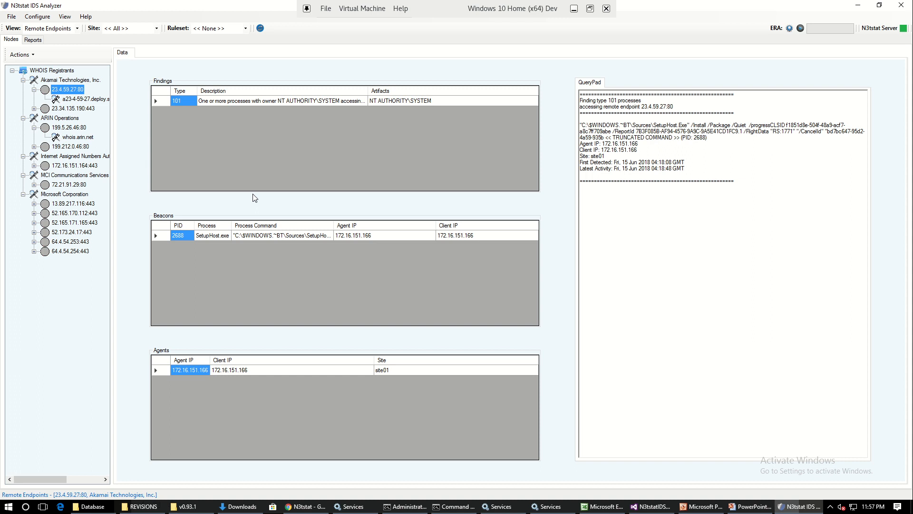
Step: Change the view to Agents, expand site01 and site02, and display the data for site01 agent 172.16.151.166
{"action": "left_click", "coordinate": [76, 29]}
{"action": "left_click", "coordinate": [73, 37]}
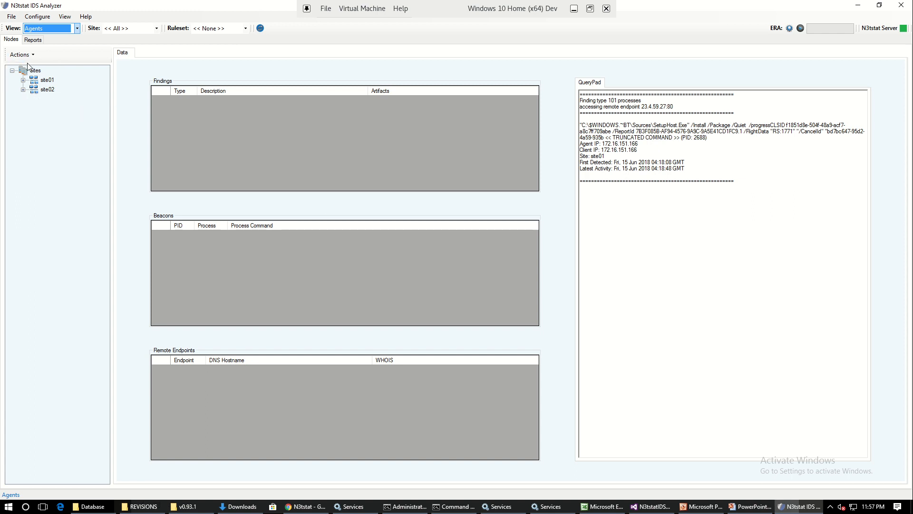
{"action": "left_click", "coordinate": [23, 80]}
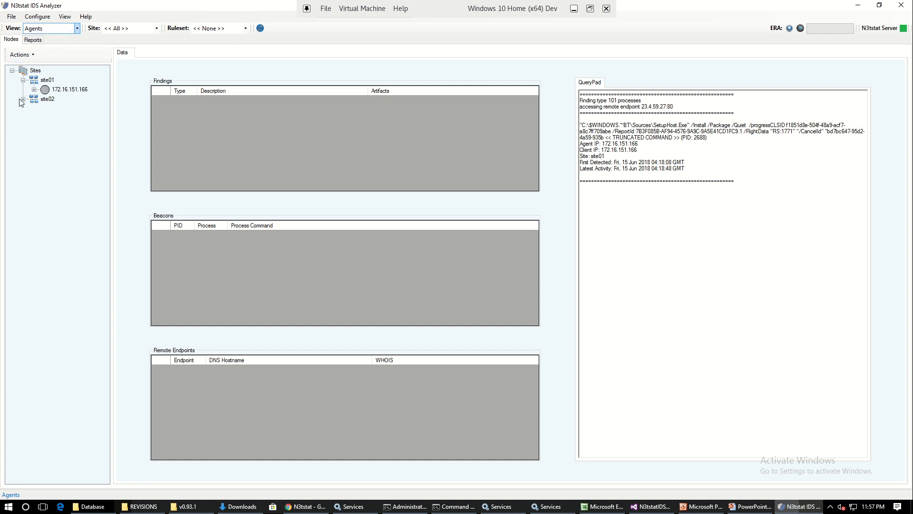
{"action": "left_click", "coordinate": [23, 99]}
{"action": "left_click", "coordinate": [34, 90]}
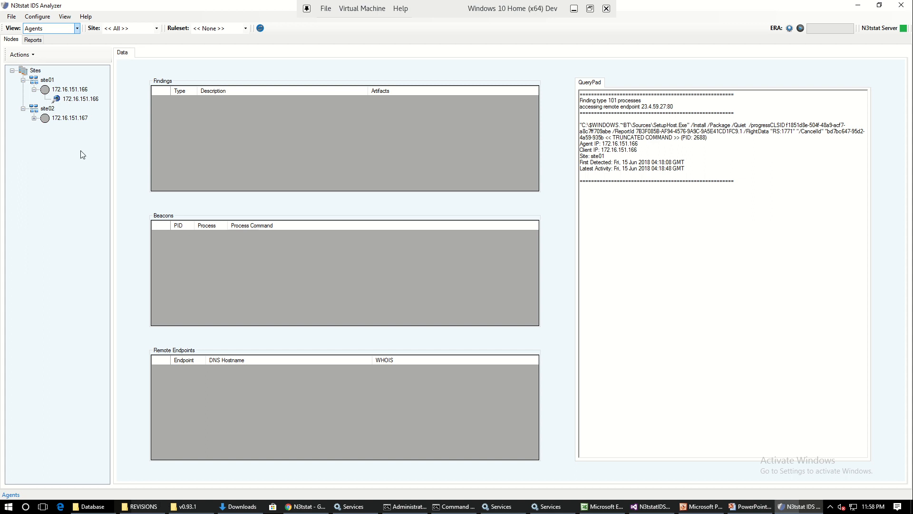
{"action": "left_click", "coordinate": [70, 90]}
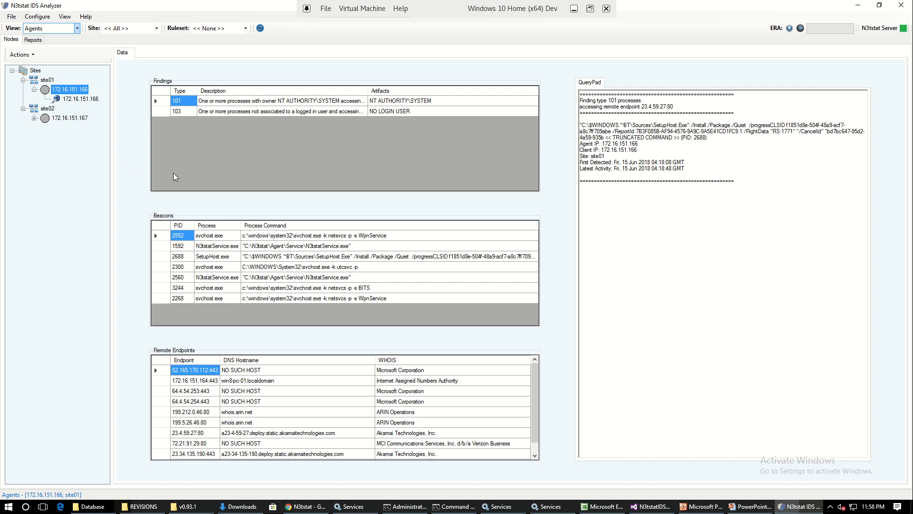
Step: Query agent 172.16.151.166 for the flagged processes of finding 101 and the beacons to remote endpoint 52.165.170.112:443
{"action": "right_click", "coordinate": [180, 101]}
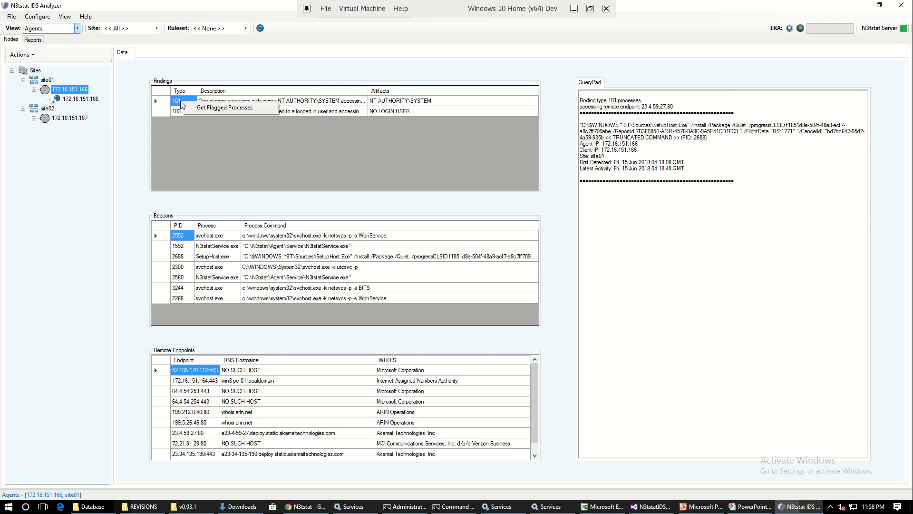
{"action": "left_click", "coordinate": [250, 107]}
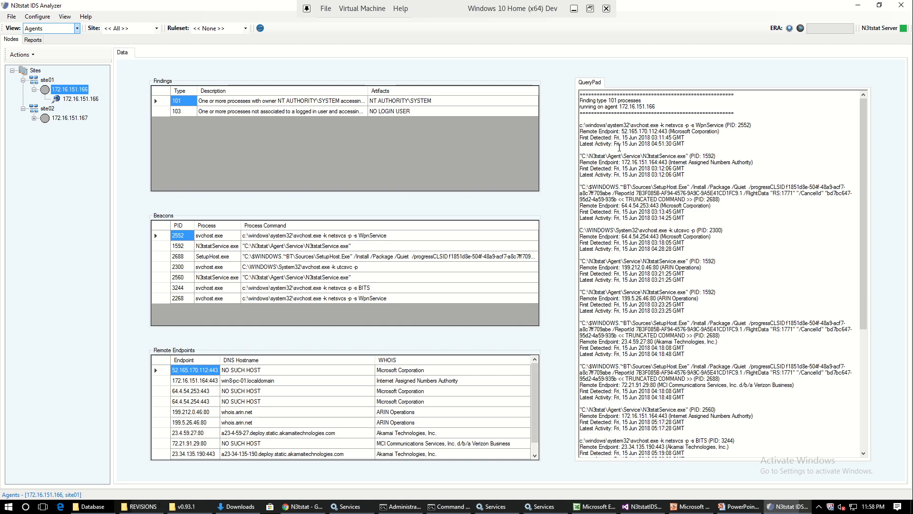
{"action": "right_click", "coordinate": [197, 370]}
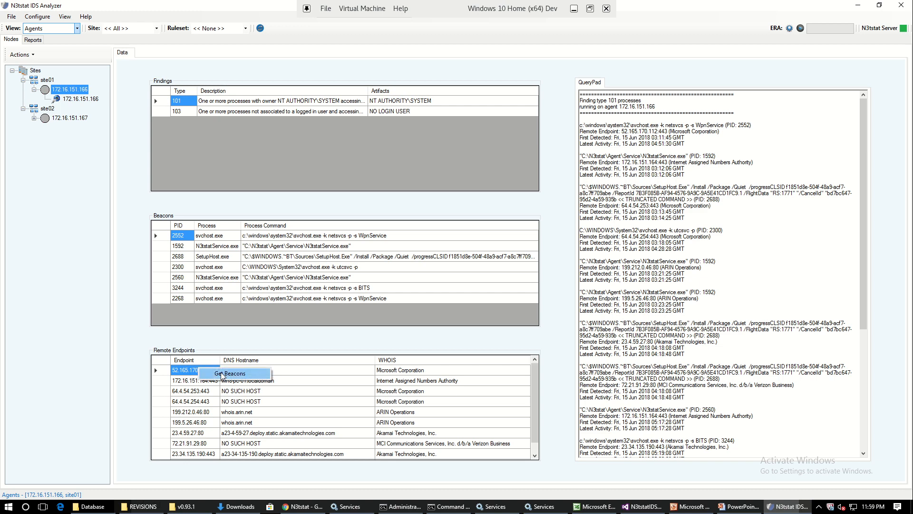
{"action": "left_click", "coordinate": [220, 372]}
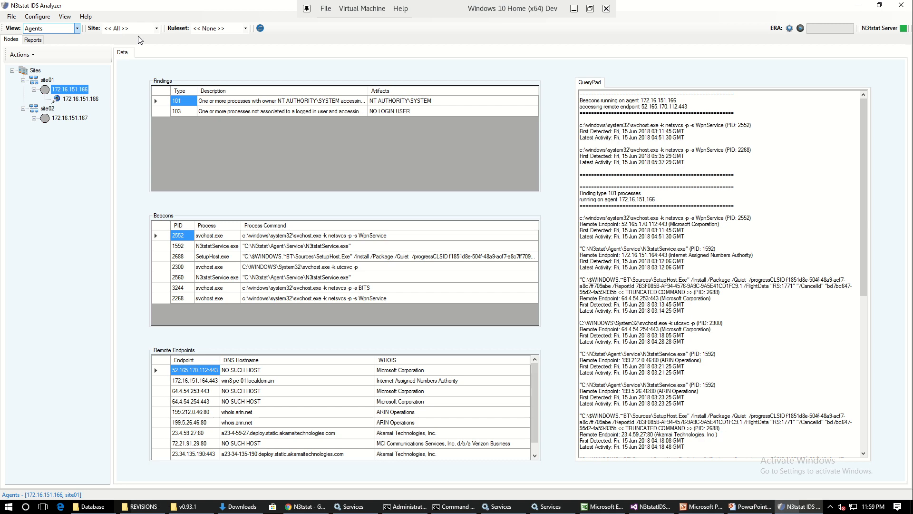
Step: Filter the agent tree by site01 and by site02, and return the site filter to all sites
{"action": "left_click", "coordinate": [126, 30]}
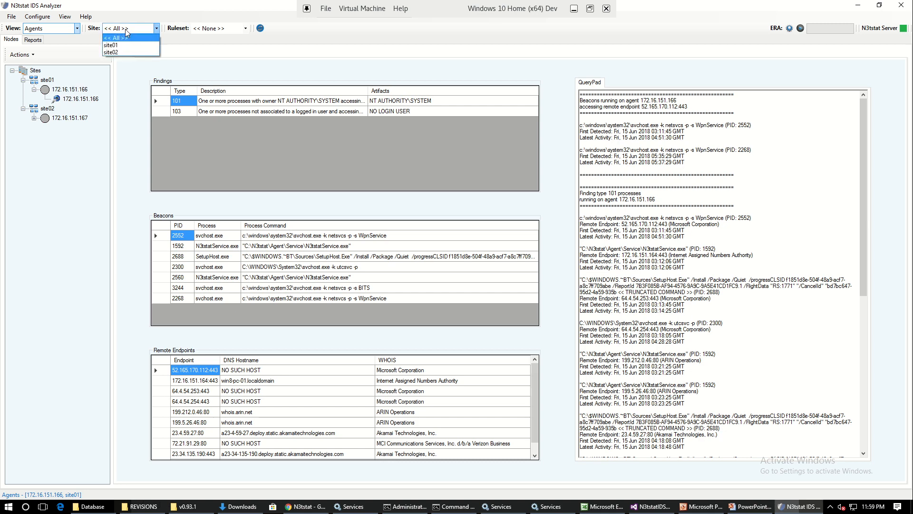
{"action": "left_click", "coordinate": [125, 45]}
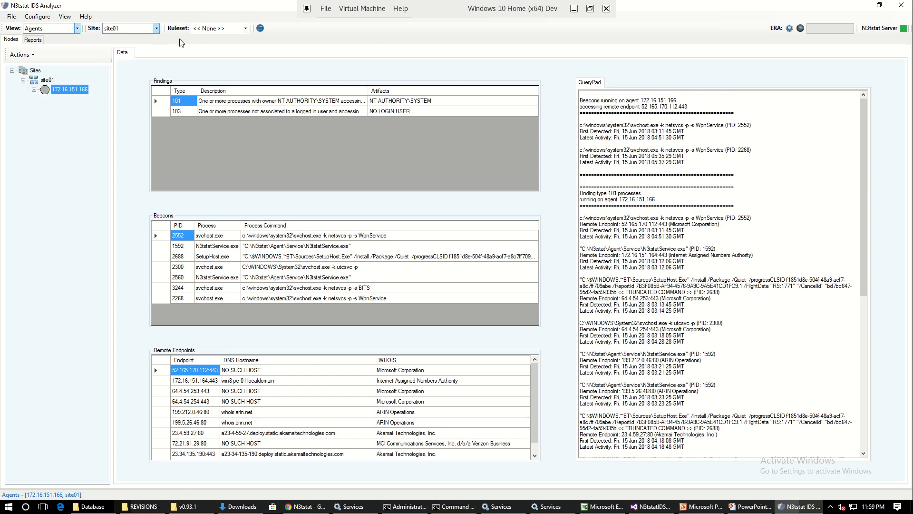
{"action": "left_click", "coordinate": [157, 29]}
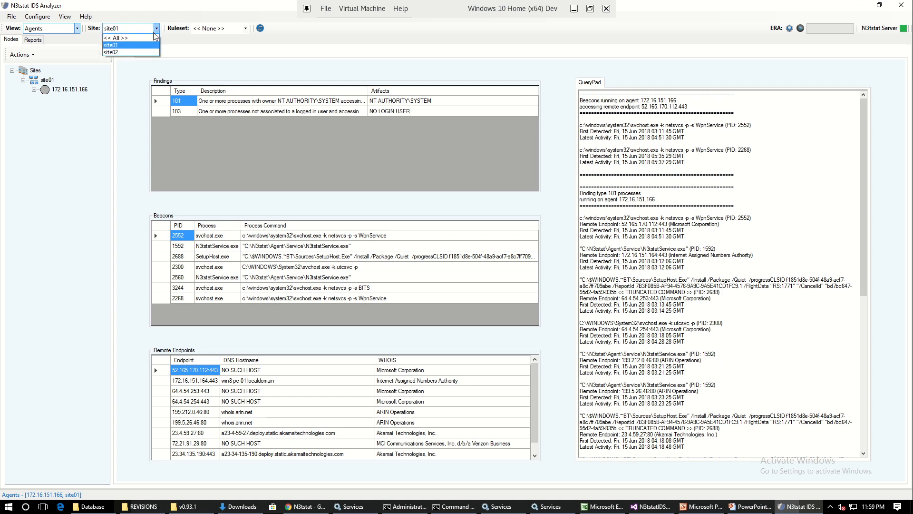
{"action": "left_click", "coordinate": [144, 53]}
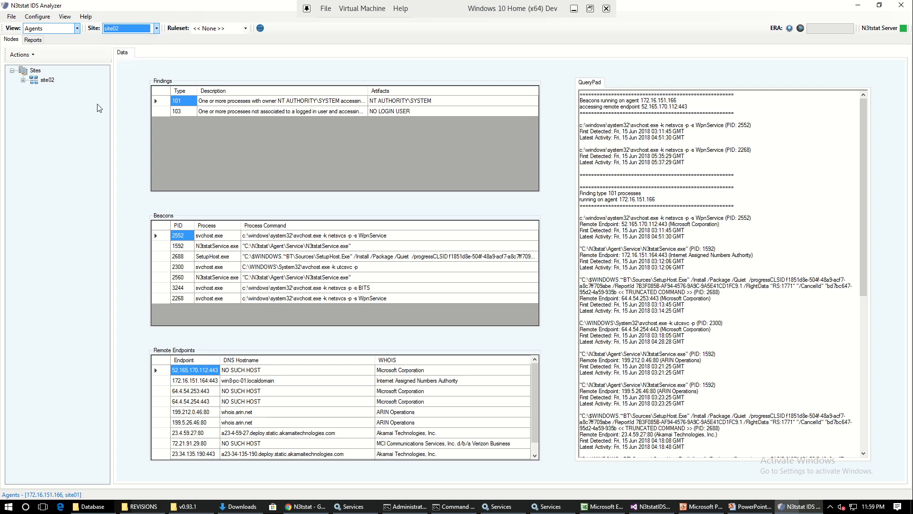
{"action": "left_click", "coordinate": [23, 80]}
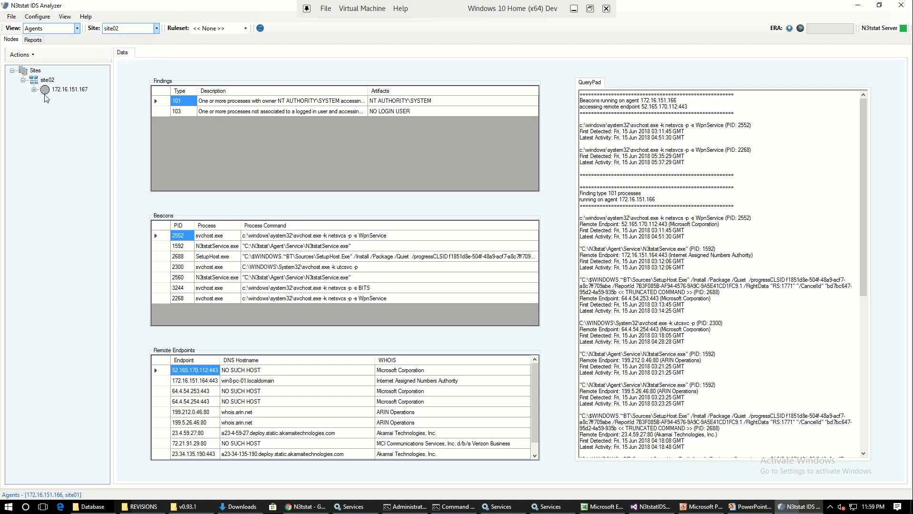
{"action": "left_click", "coordinate": [156, 29]}
{"action": "left_click", "coordinate": [140, 39]}
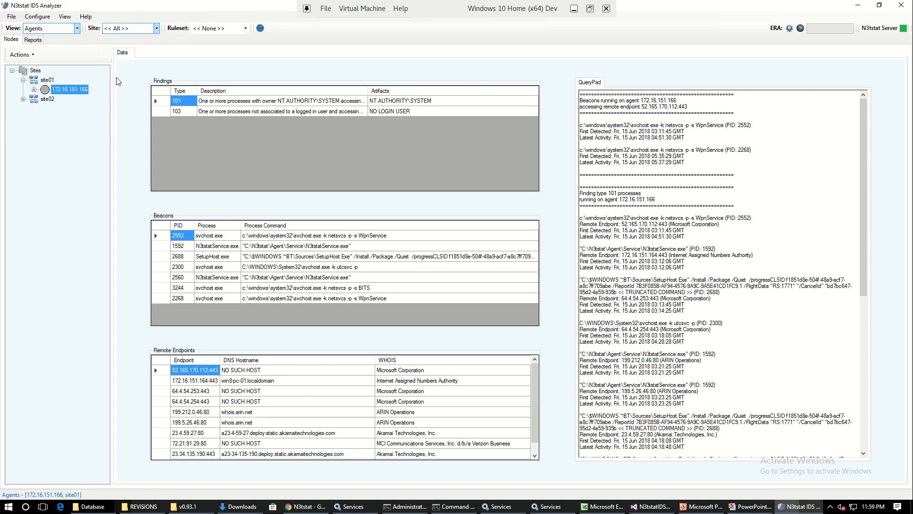
Step: Change the view to Remote Endpoints and expand every WHOIS registrant to list its endpoints
{"action": "left_click", "coordinate": [77, 29]}
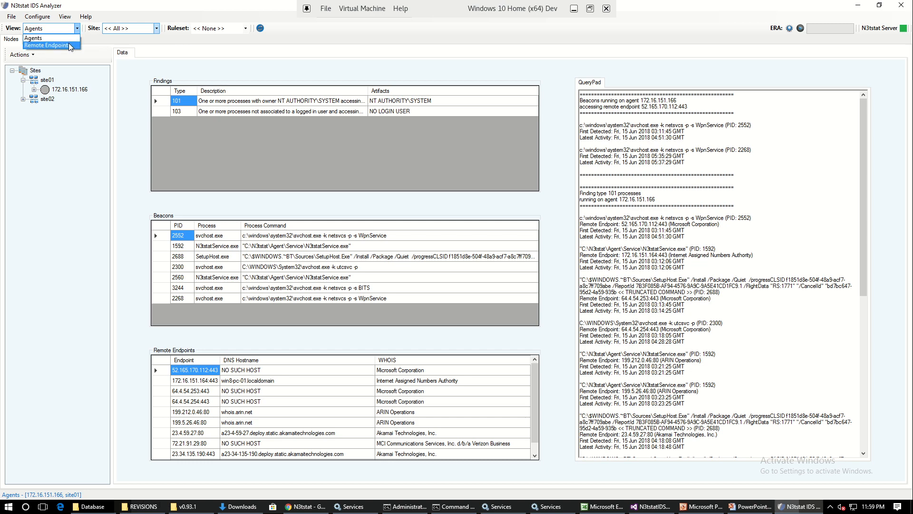
{"action": "left_click", "coordinate": [69, 44]}
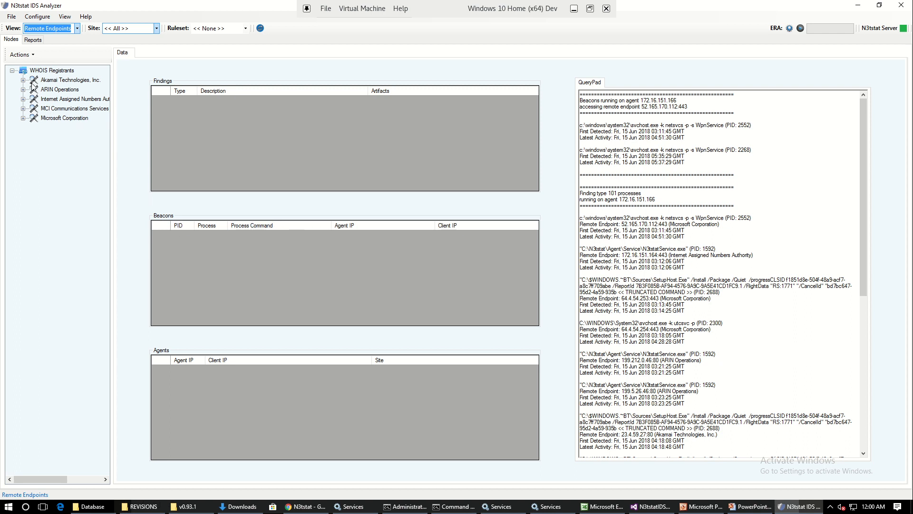
{"action": "left_click", "coordinate": [23, 79]}
{"action": "left_click", "coordinate": [23, 109]}
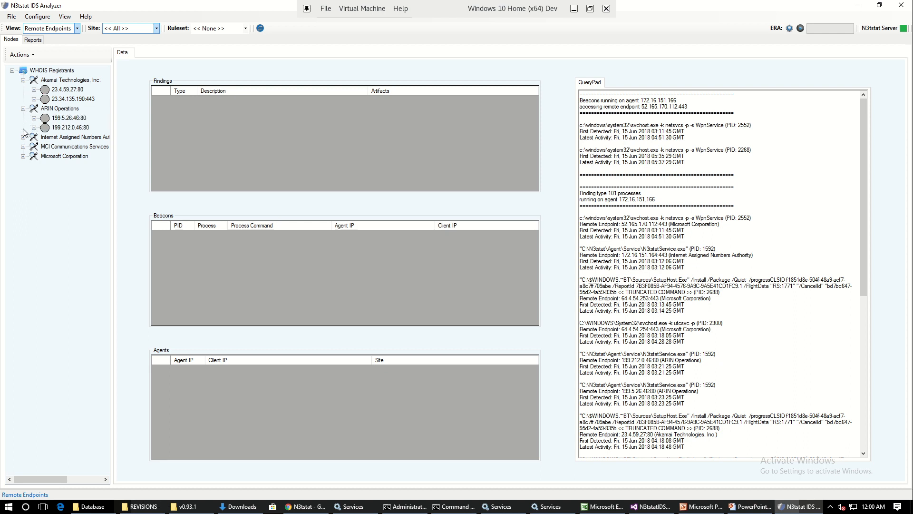
{"action": "left_click", "coordinate": [22, 137]}
{"action": "left_click", "coordinate": [23, 156]}
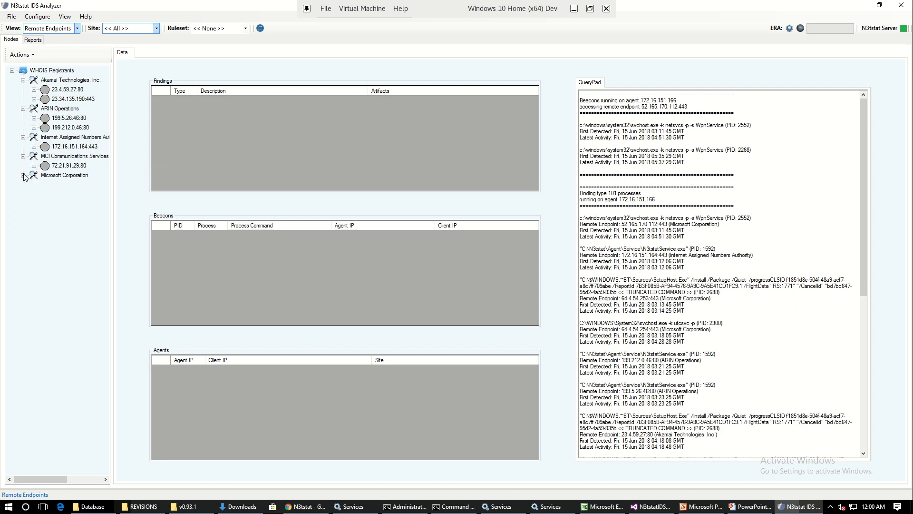
{"action": "left_click", "coordinate": [23, 175]}
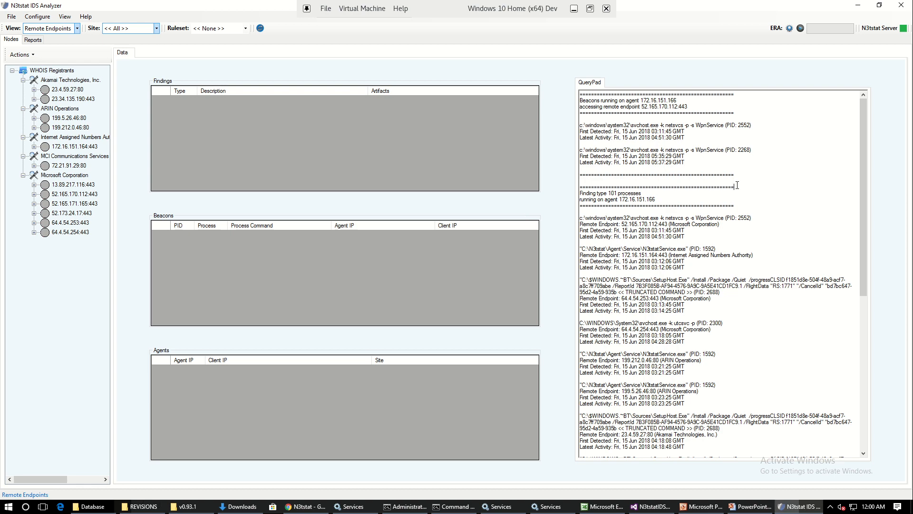
Step: Clear all query output from the QueryPad
{"action": "key", "text": "ctrl+a"}
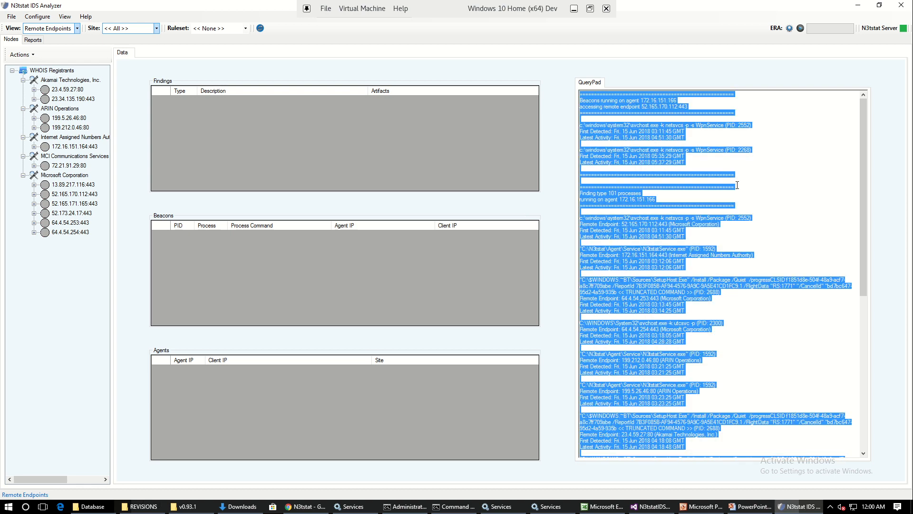
{"action": "key", "text": "Delete"}
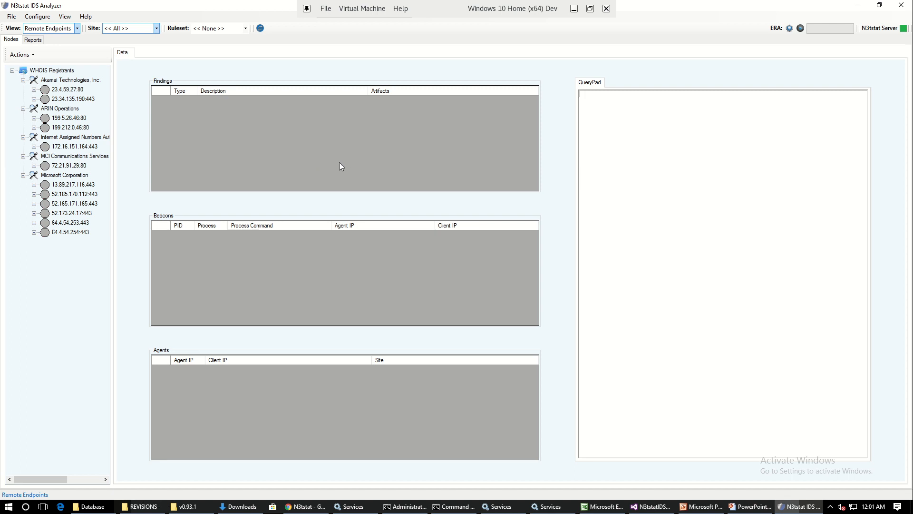
Step: Apply the Default ruleset to the remote endpoints and expand all of the remaining WHOIS registrants
{"action": "left_click", "coordinate": [245, 29]}
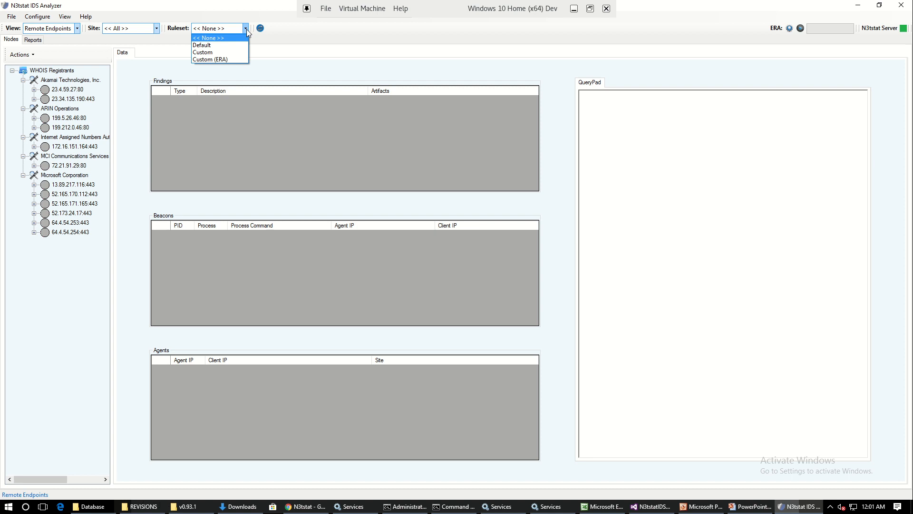
{"action": "left_click", "coordinate": [284, 55]}
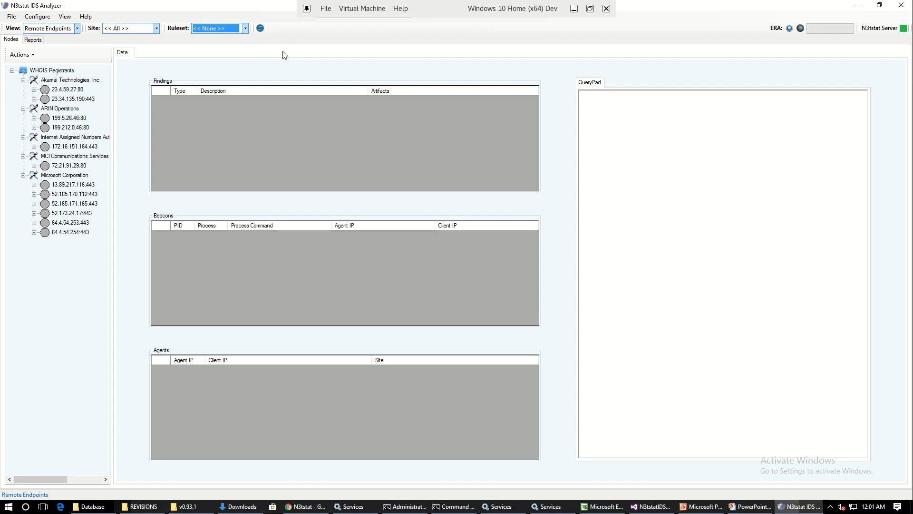
{"action": "left_click", "coordinate": [245, 28]}
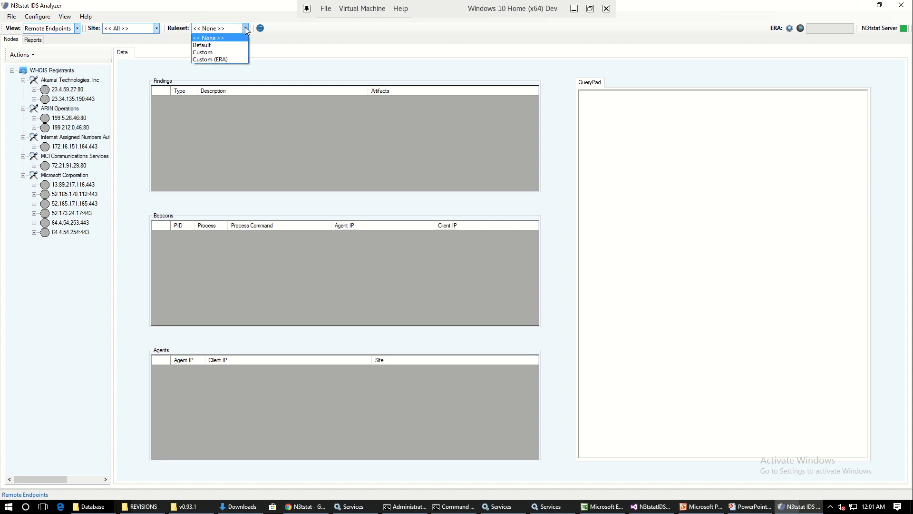
{"action": "left_click", "coordinate": [234, 46]}
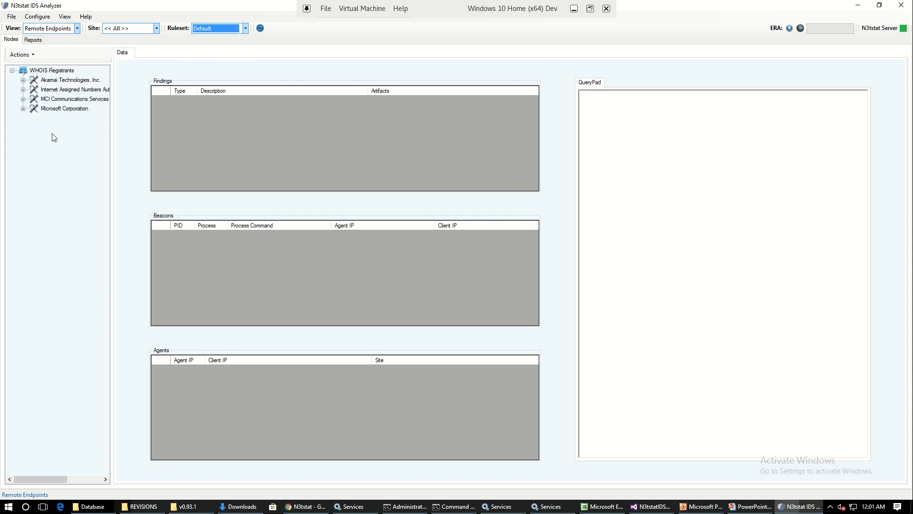
{"action": "left_click", "coordinate": [23, 80]}
{"action": "left_click", "coordinate": [23, 98]}
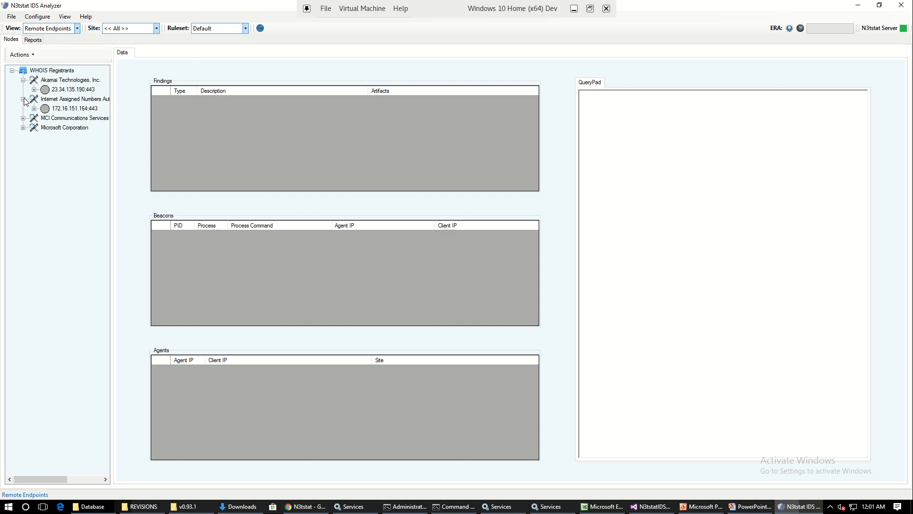
{"action": "left_click", "coordinate": [23, 118]}
{"action": "left_click", "coordinate": [23, 137]}
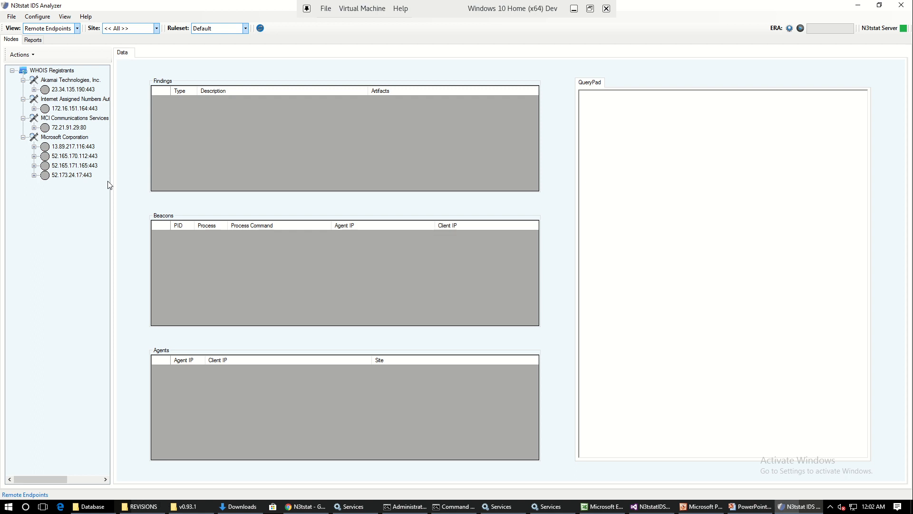
Step: Set the ruleset back to None and expand all WHOIS registrants to show the unfiltered endpoints
{"action": "left_click", "coordinate": [245, 29]}
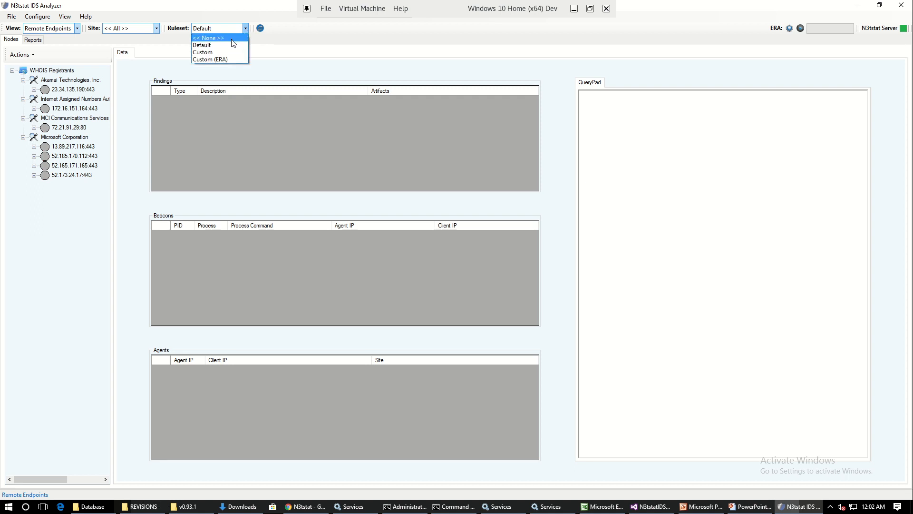
{"action": "left_click", "coordinate": [234, 43]}
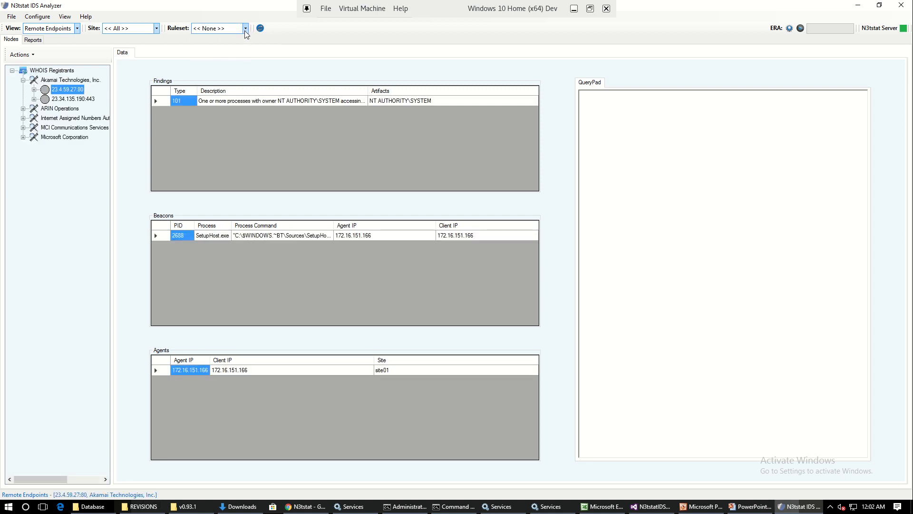
{"action": "left_click", "coordinate": [246, 29]}
{"action": "left_click", "coordinate": [246, 29]}
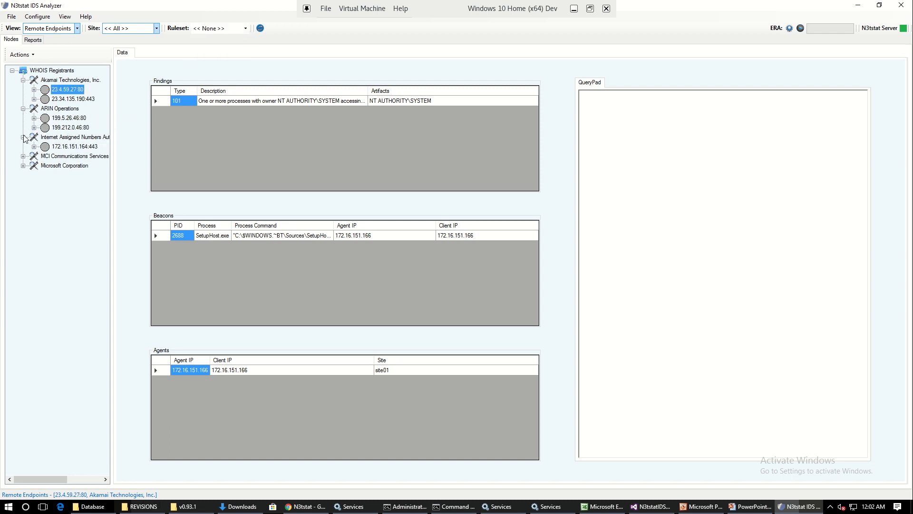
{"action": "left_click", "coordinate": [23, 157]}
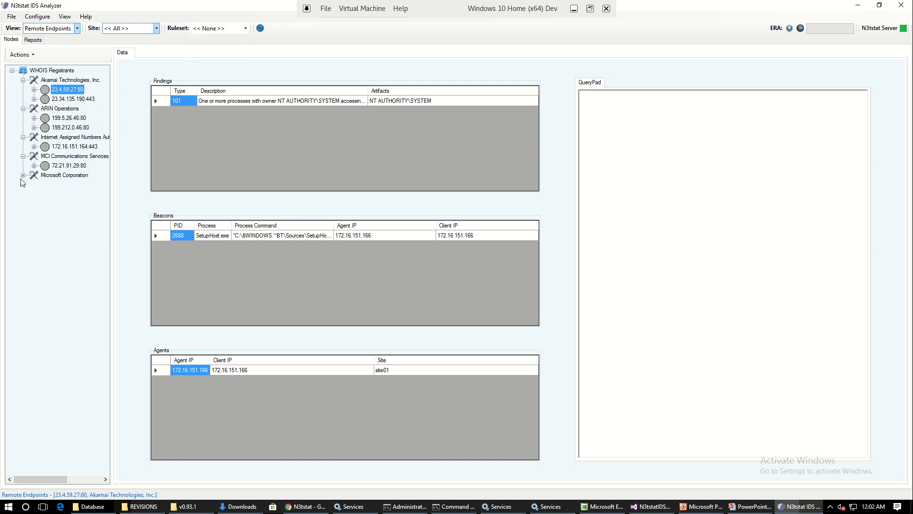
{"action": "left_click", "coordinate": [23, 175]}
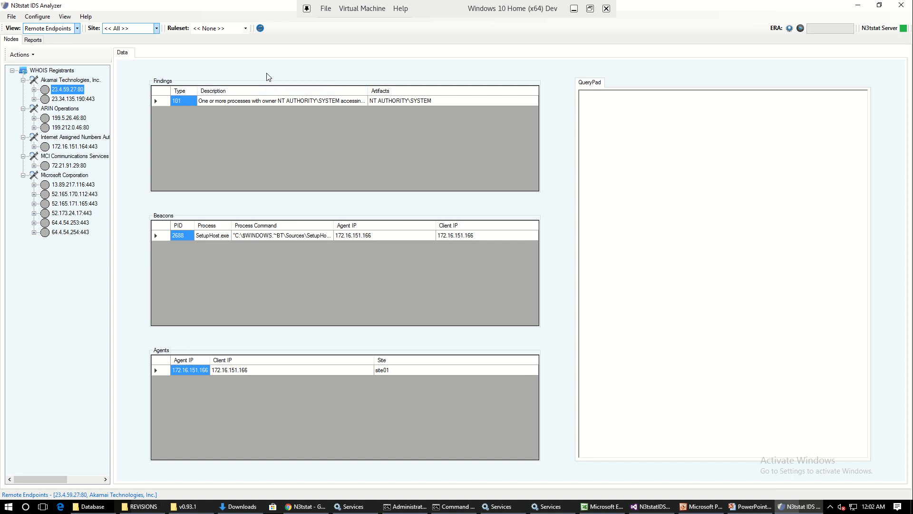
Step: Apply the Custom ruleset to the remote endpoints and expand all remaining WHOIS registrants
{"action": "left_click", "coordinate": [246, 29]}
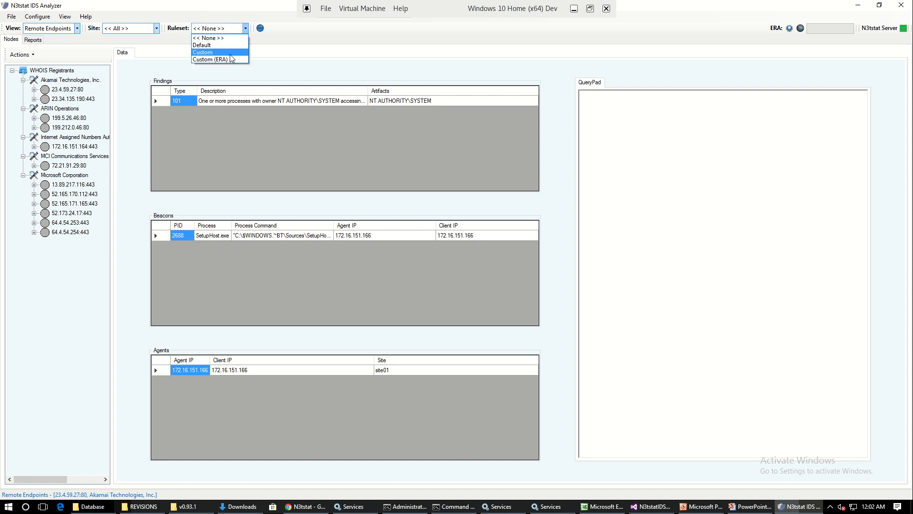
{"action": "left_click", "coordinate": [205, 52]}
{"action": "left_click", "coordinate": [23, 89]}
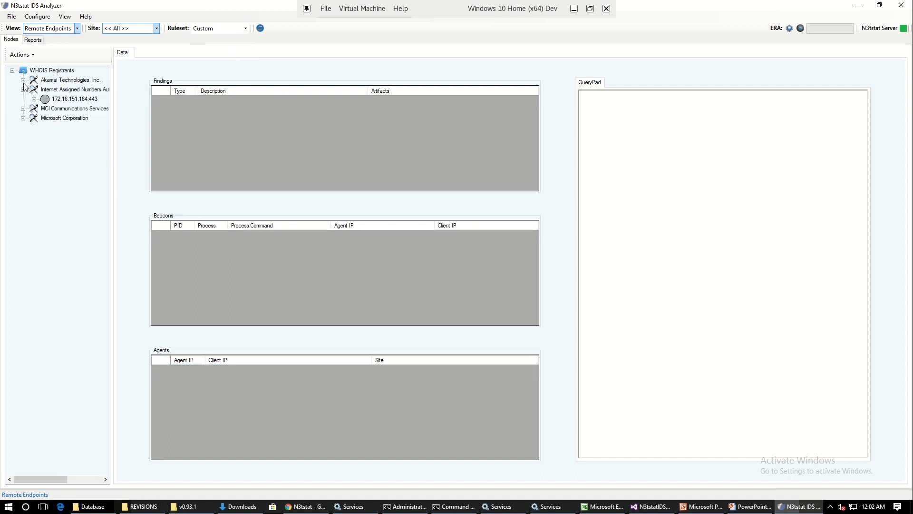
{"action": "left_click", "coordinate": [23, 80]}
{"action": "left_click", "coordinate": [23, 118]}
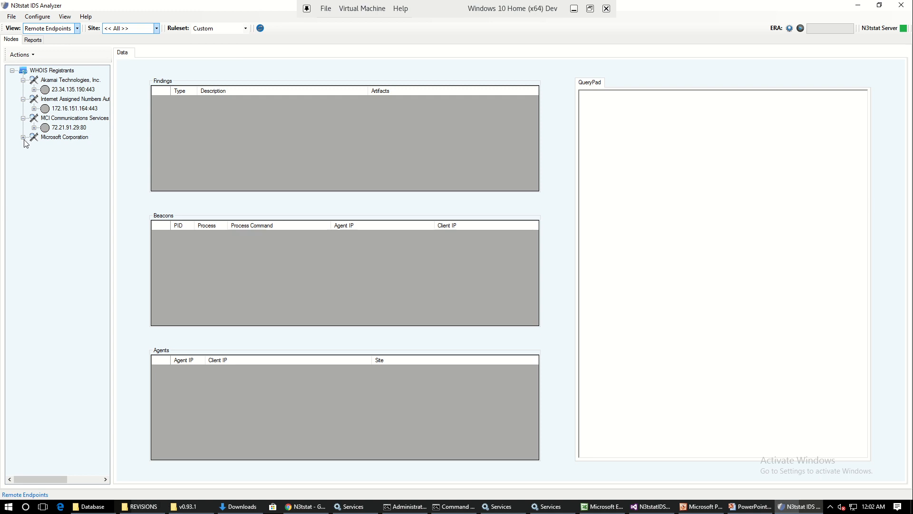
{"action": "left_click", "coordinate": [23, 138]}
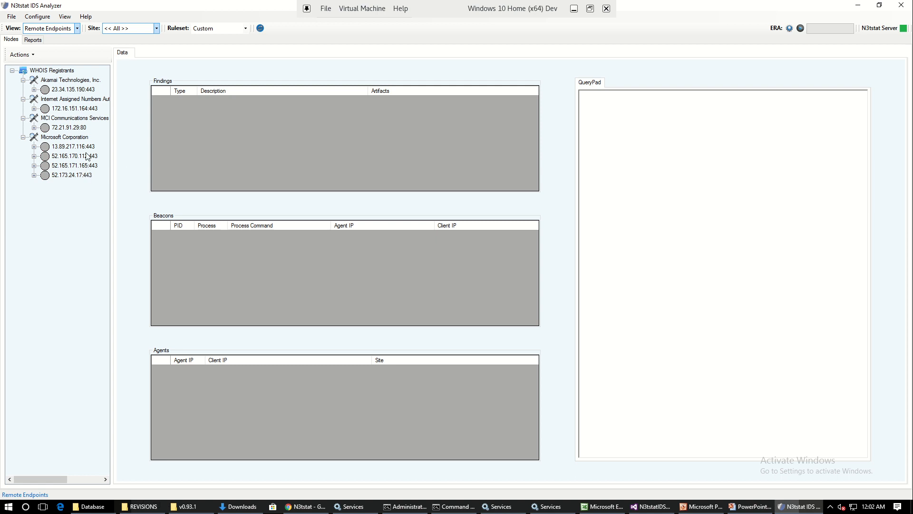
Step: Widen the Process Command column to review the beacon of endpoint 52.173.24.17:443, and add that endpoint to the Custom ruleset
{"action": "left_click", "coordinate": [72, 176]}
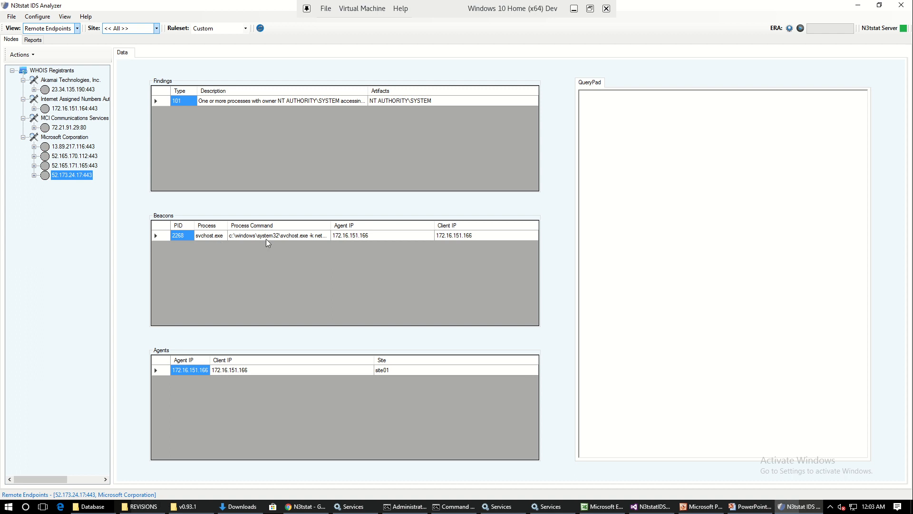
{"action": "left_click_drag", "start_coordinate": [330, 227], "coordinate": [351, 228]}
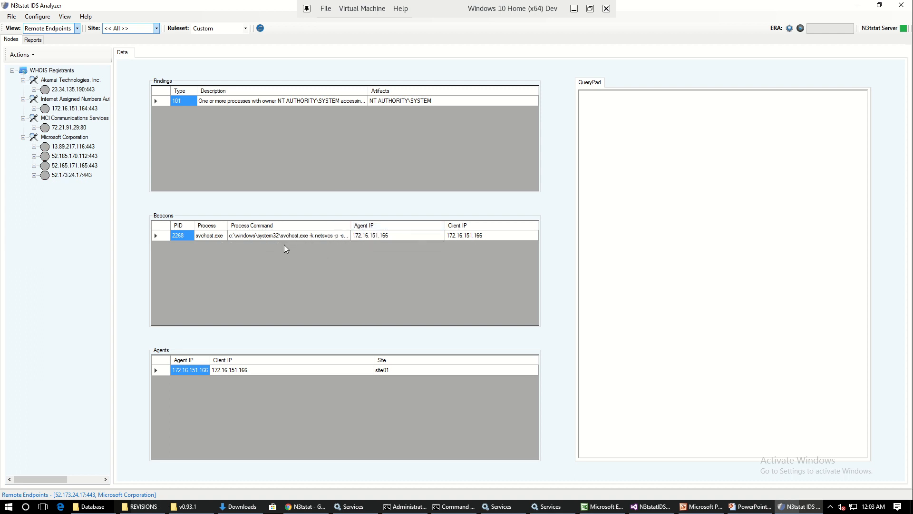
{"action": "left_click", "coordinate": [68, 179]}
{"action": "right_click", "coordinate": [67, 179]}
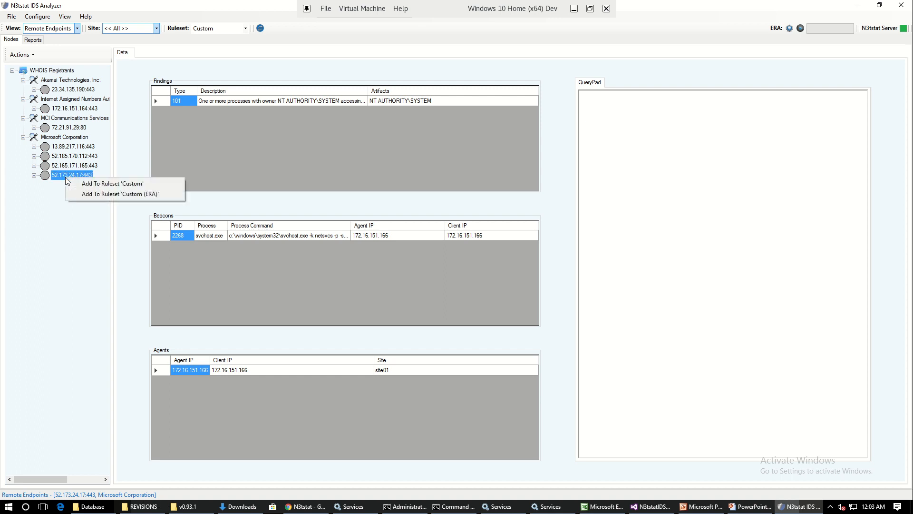
{"action": "left_click", "coordinate": [119, 184]}
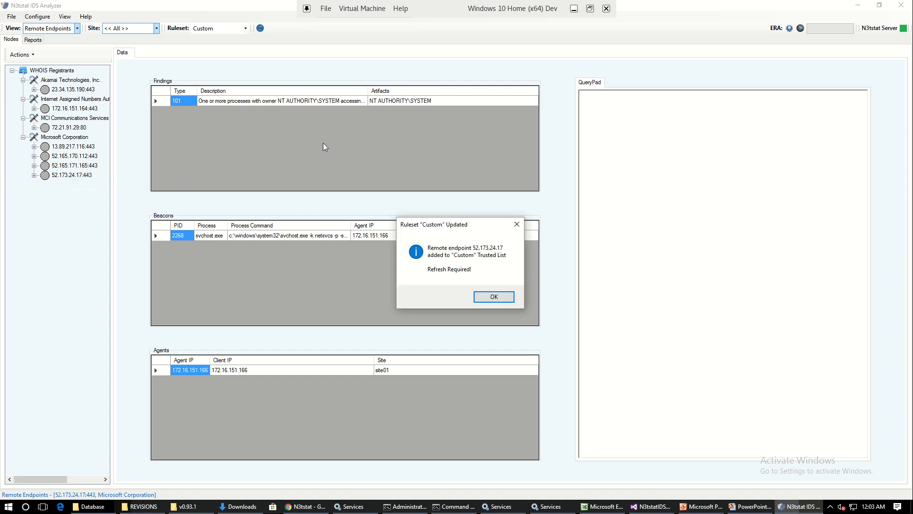
{"action": "left_click", "coordinate": [487, 297]}
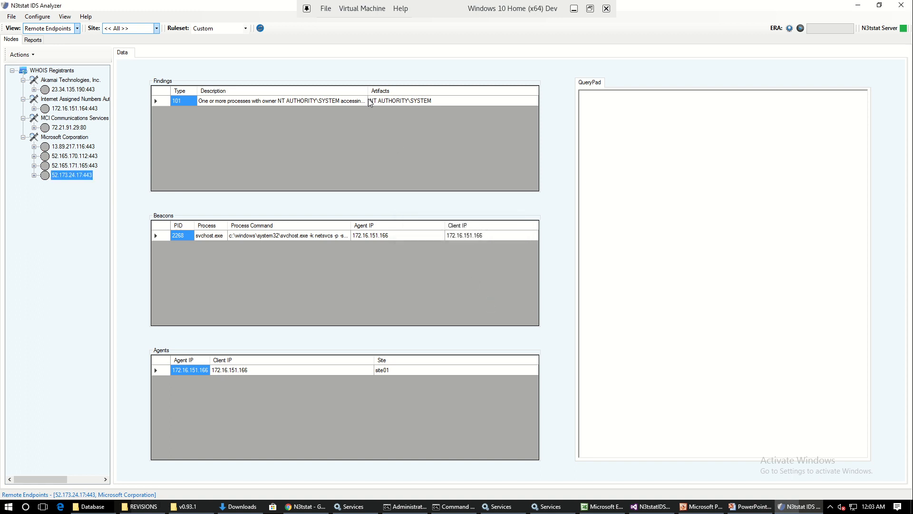
Step: Refresh the nodes and expand every WHOIS registrant to check the endpoints against the updated Custom ruleset
{"action": "left_click", "coordinate": [261, 30]}
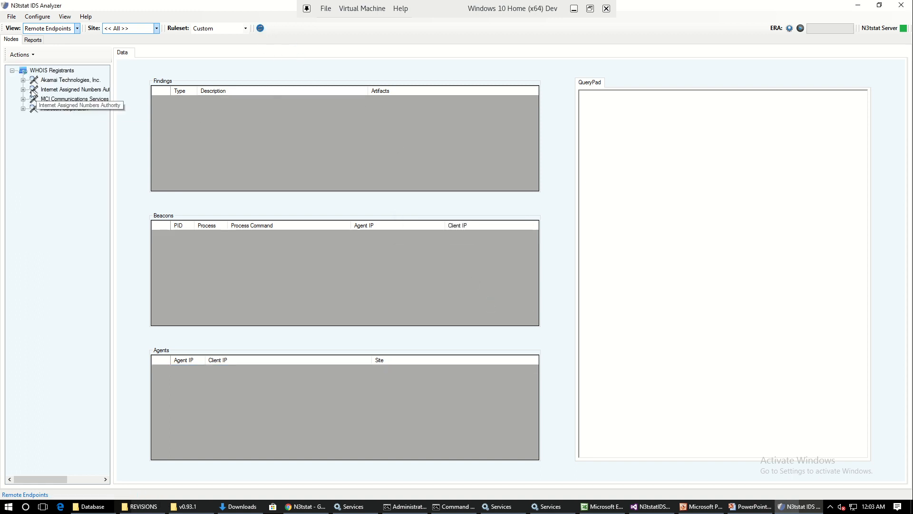
{"action": "left_click", "coordinate": [23, 80]}
{"action": "left_click", "coordinate": [23, 99]}
{"action": "left_click", "coordinate": [23, 118]}
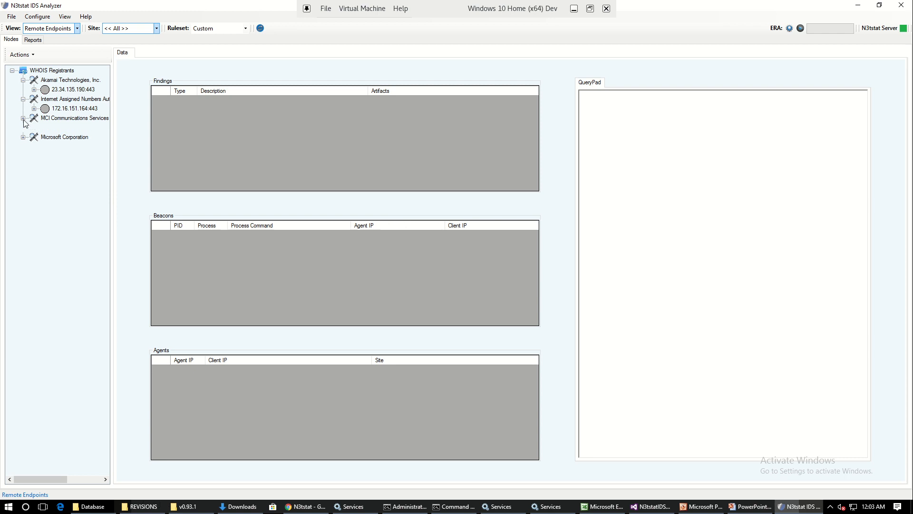
{"action": "left_click", "coordinate": [23, 137]}
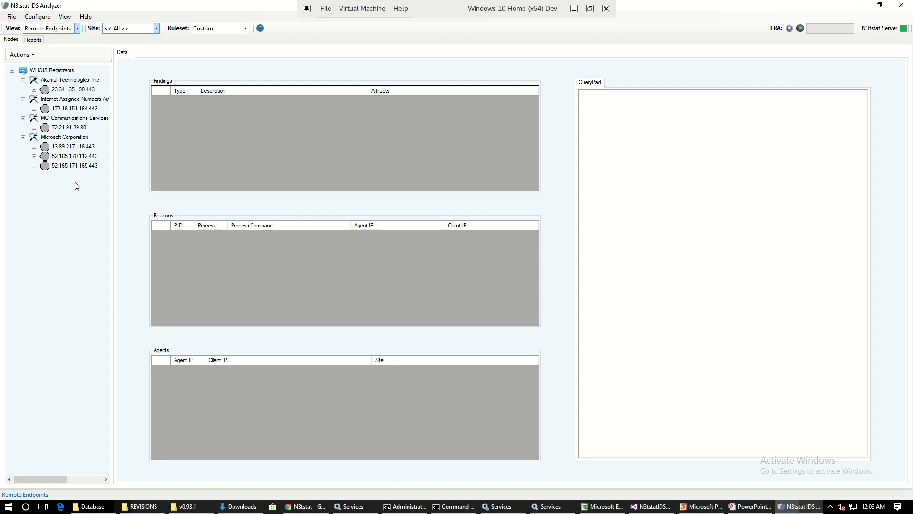
Step: Open the ruleset configuration and examine the Custom list of trusted remote endpoint IPs through to its last entry
{"action": "left_click", "coordinate": [41, 21]}
{"action": "left_click", "coordinate": [49, 31]}
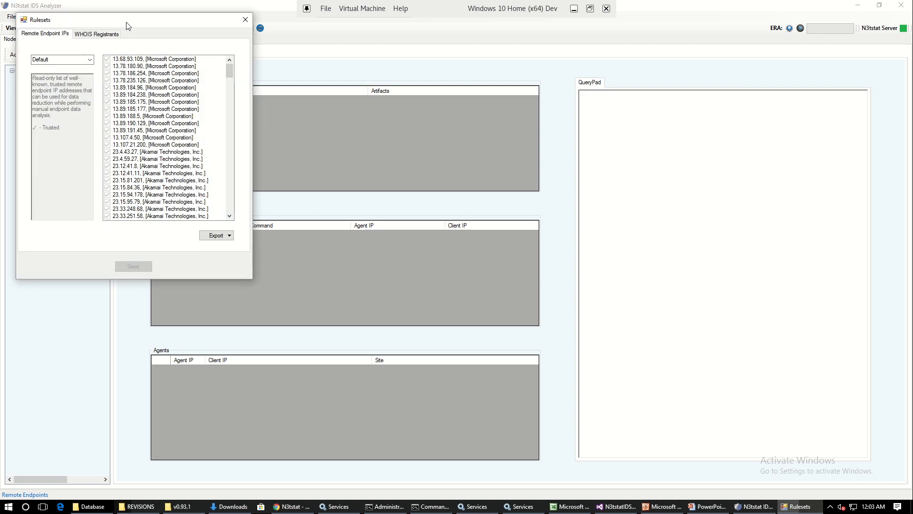
{"action": "left_click_drag", "start_coordinate": [127, 22], "coordinate": [159, 42]}
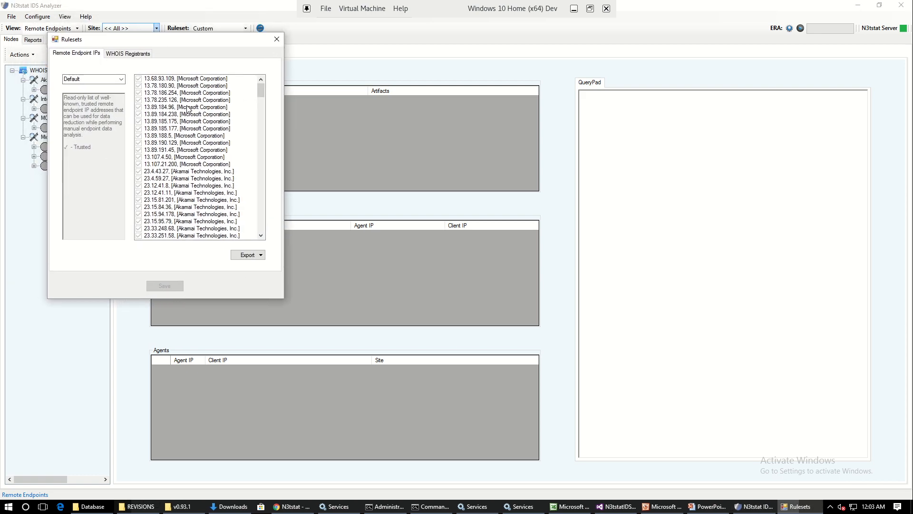
{"action": "left_click", "coordinate": [121, 79]}
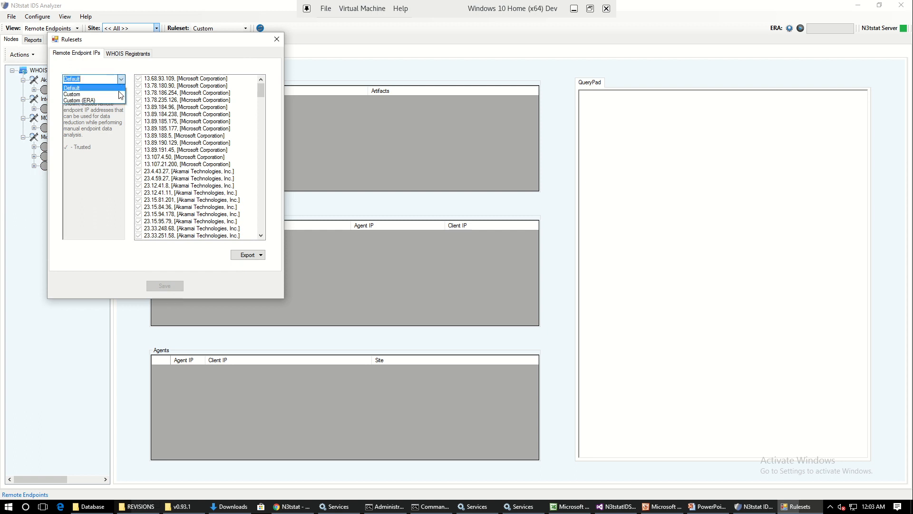
{"action": "left_click", "coordinate": [121, 79]}
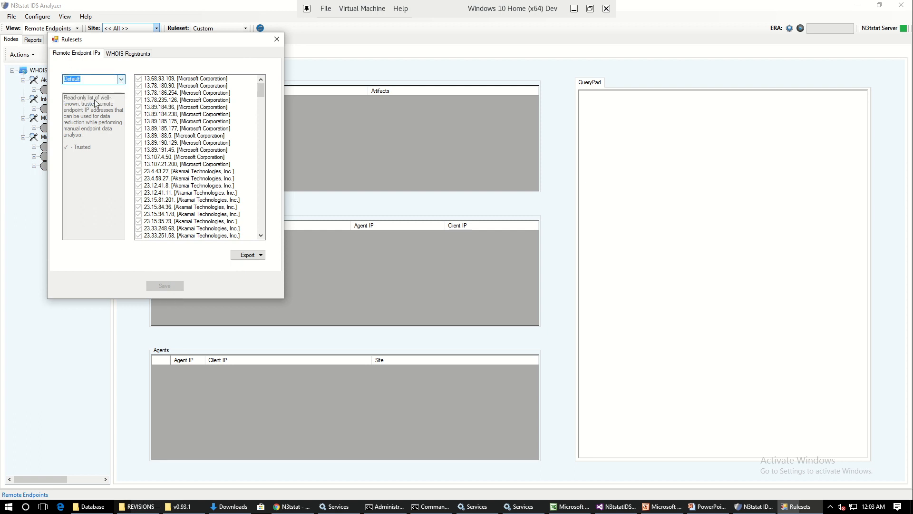
{"action": "left_click", "coordinate": [121, 79]}
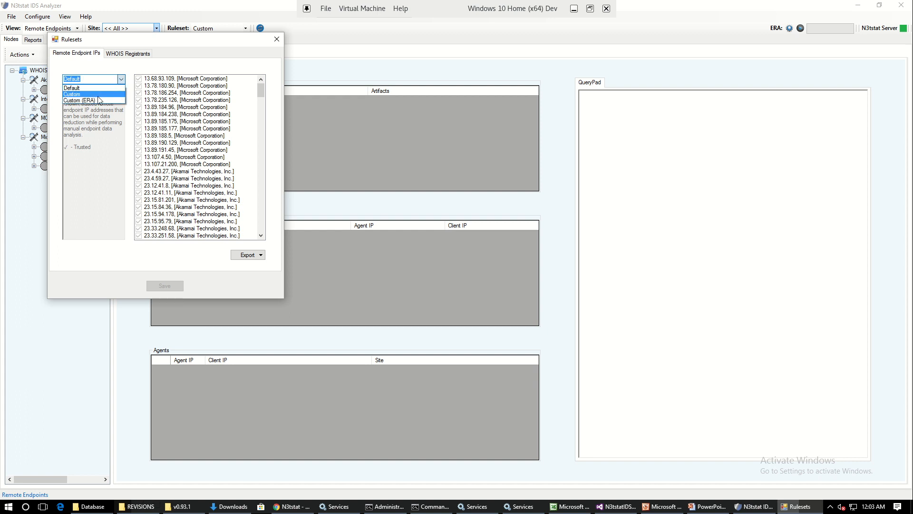
{"action": "left_click", "coordinate": [98, 97]}
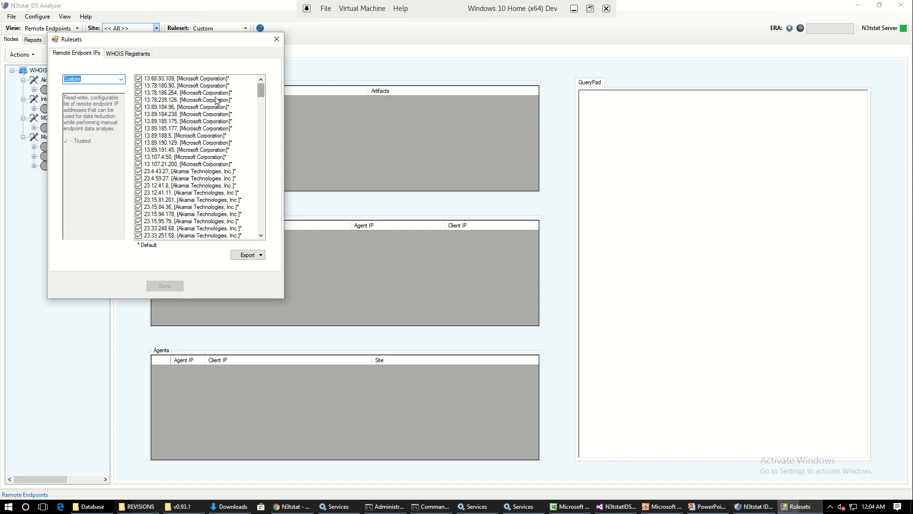
{"action": "left_click_drag", "start_coordinate": [261, 90], "coordinate": [264, 245]}
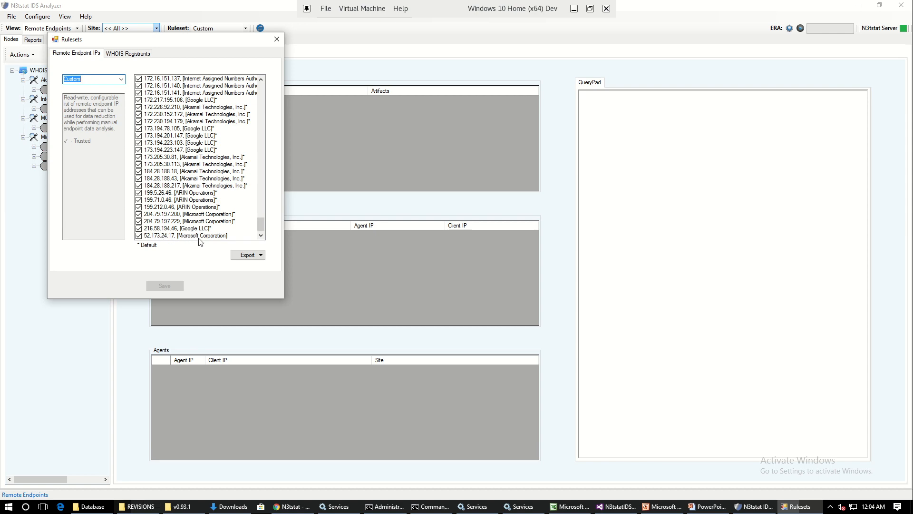
{"action": "left_click_drag", "start_coordinate": [260, 225], "coordinate": [260, 88]}
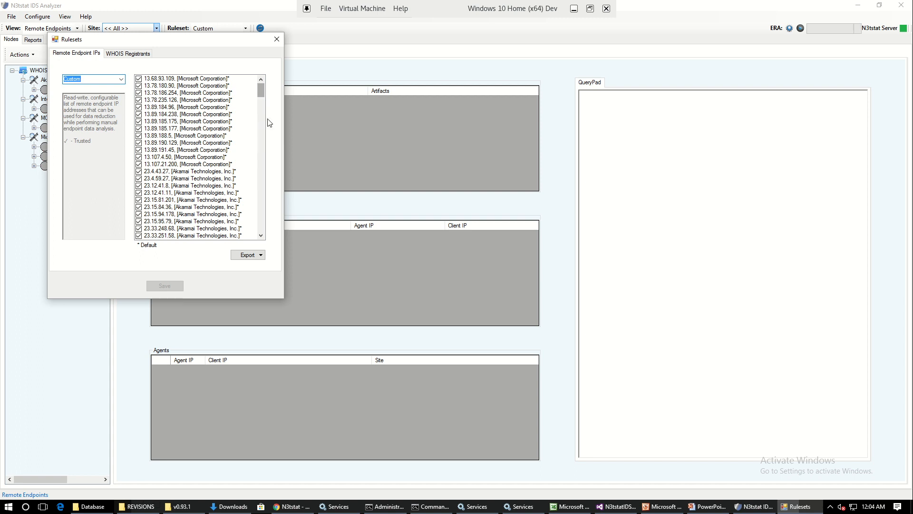
{"action": "left_click", "coordinate": [277, 39]}
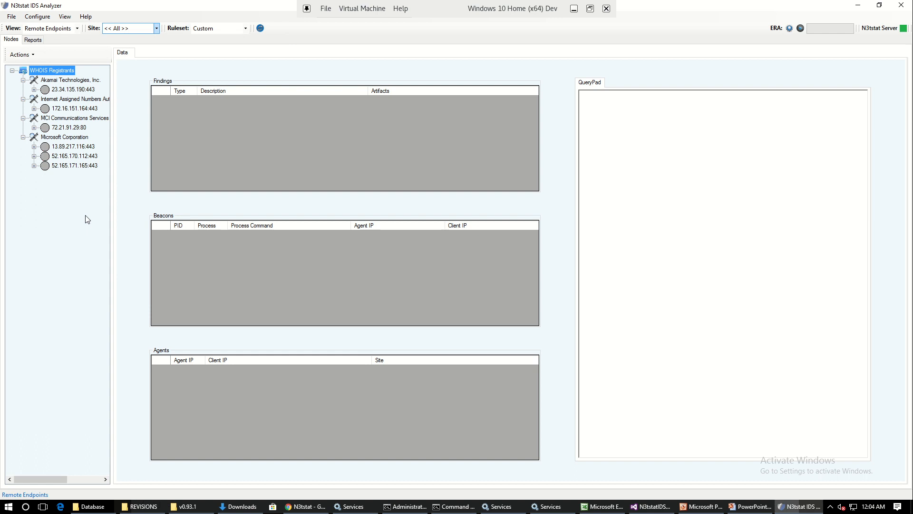
Step: Review the findings, beacons and agents of each of the three remaining Microsoft Corporation endpoints
{"action": "left_click", "coordinate": [80, 148]}
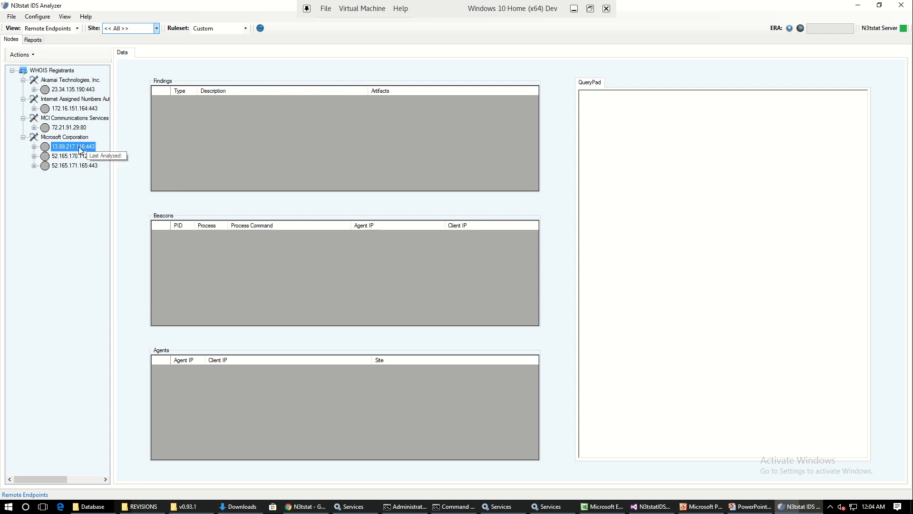
{"action": "left_click", "coordinate": [80, 156]}
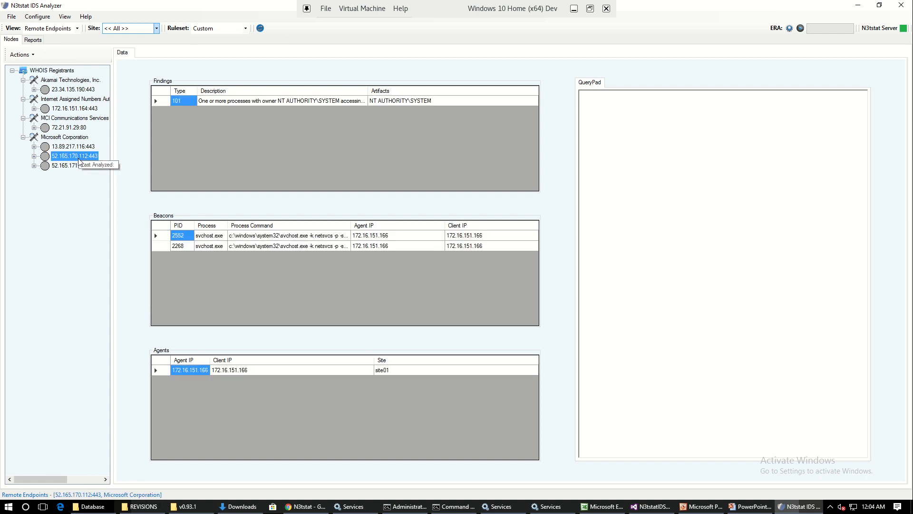
{"action": "left_click", "coordinate": [79, 166]}
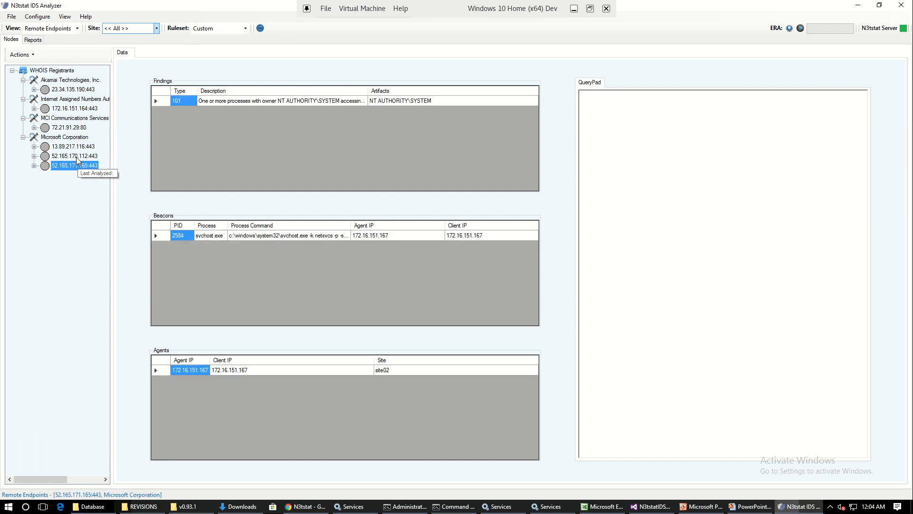
{"action": "left_click", "coordinate": [76, 156]}
{"action": "left_click", "coordinate": [77, 147]}
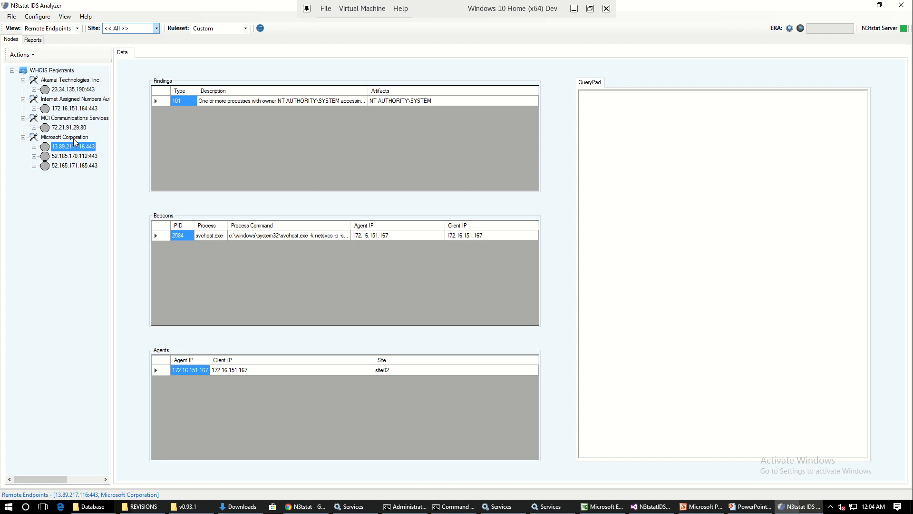
Step: Add all Microsoft Corporation IPs to the Custom ruleset
{"action": "left_click", "coordinate": [77, 139]}
{"action": "right_click", "coordinate": [77, 138]}
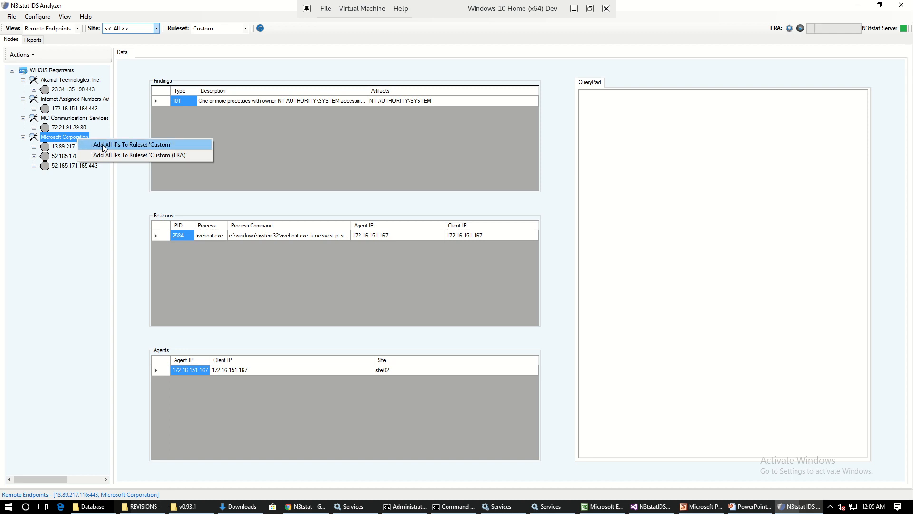
{"action": "left_click", "coordinate": [129, 146]}
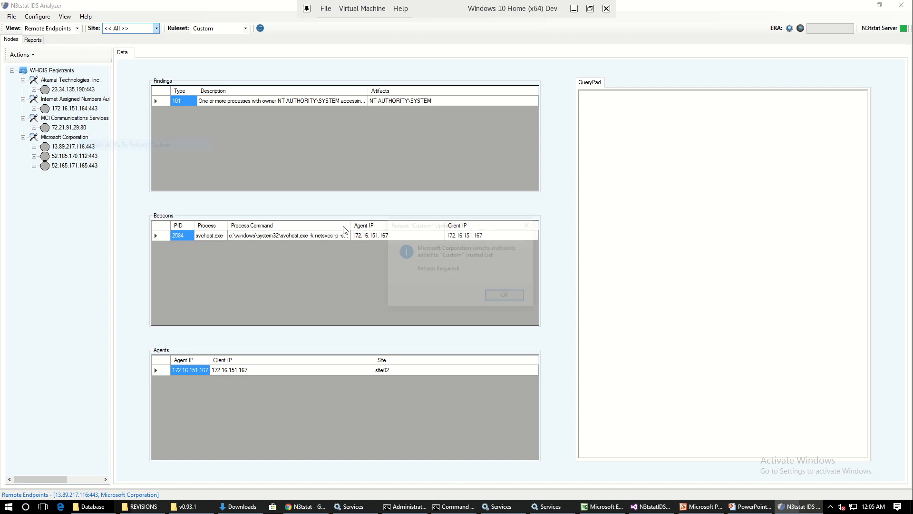
{"action": "left_click", "coordinate": [507, 296]}
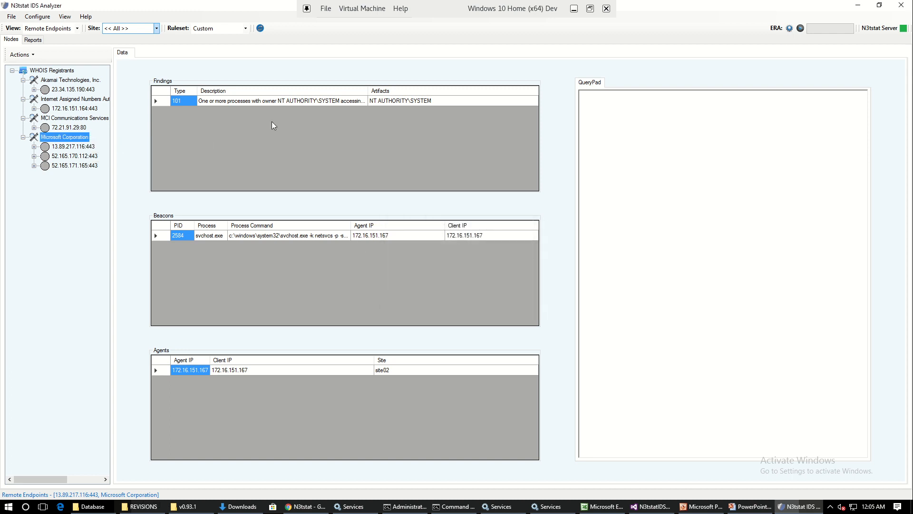
Step: Refresh the nodes and expand the MCI Communications Services, Internet Assigned Numbers Authority and Akamai Technologies registrants
{"action": "left_click", "coordinate": [261, 29]}
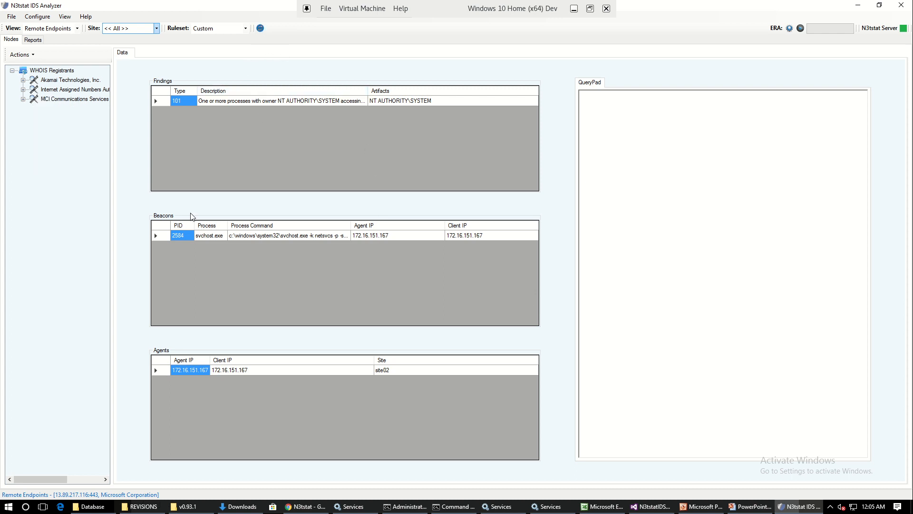
{"action": "left_click", "coordinate": [22, 98]}
{"action": "left_click", "coordinate": [22, 89]}
{"action": "left_click", "coordinate": [22, 80]}
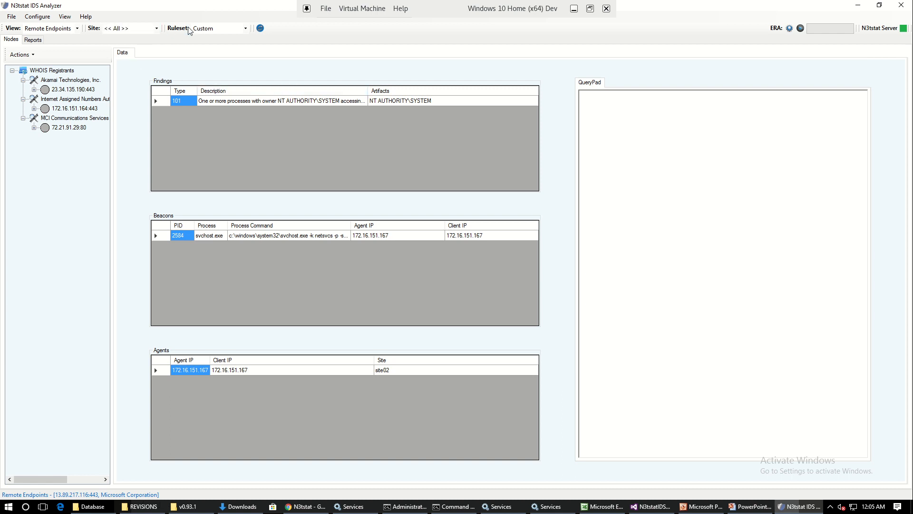
Step: Set the ruleset to None and expand the collapsed WHOIS registrants so all endpoints are listed
{"action": "left_click", "coordinate": [245, 28]}
{"action": "left_click", "coordinate": [206, 38]}
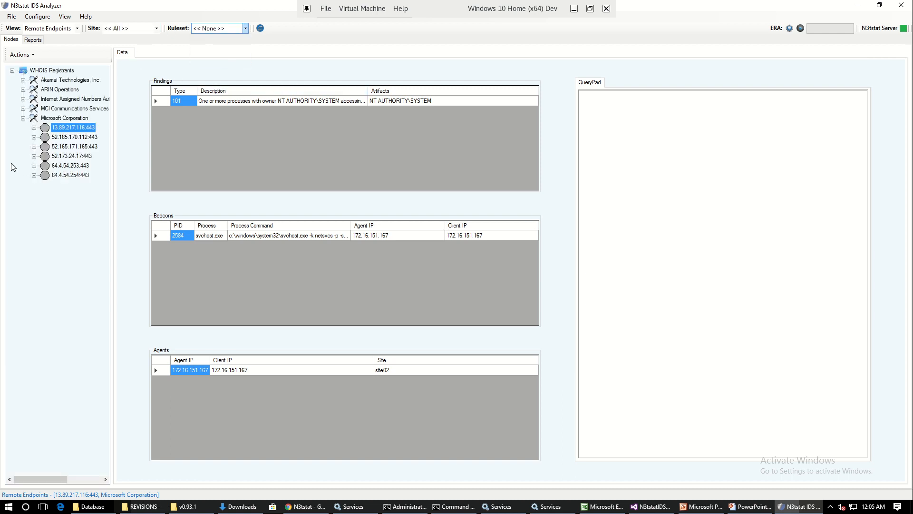
{"action": "left_click", "coordinate": [22, 108]}
{"action": "left_click", "coordinate": [23, 99]}
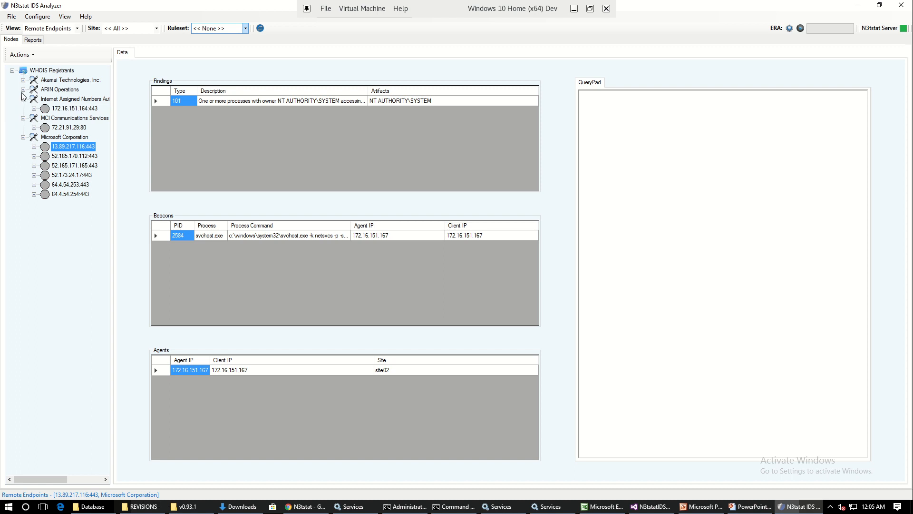
{"action": "left_click", "coordinate": [23, 90]}
{"action": "left_click", "coordinate": [22, 80]}
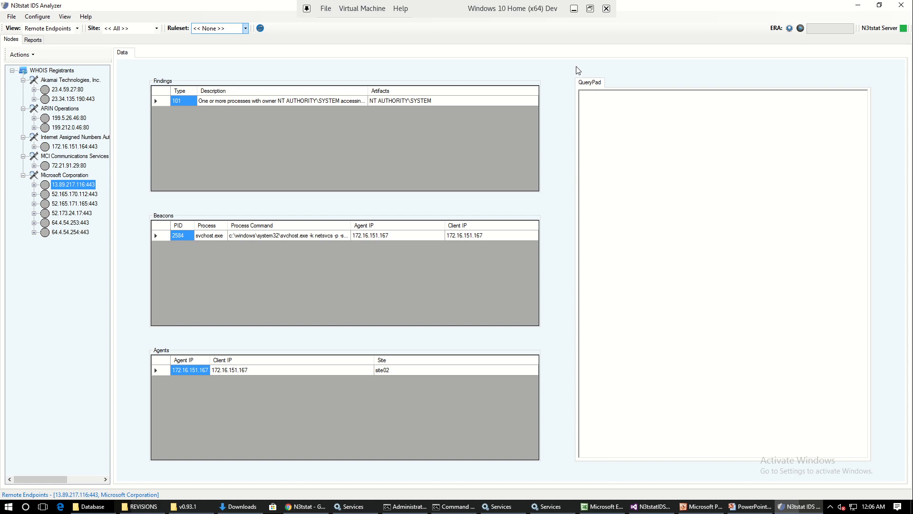
Step: View the Custom (ERA) ruleset of trusted remote endpoint IPs and close it
{"action": "left_click", "coordinate": [801, 30]}
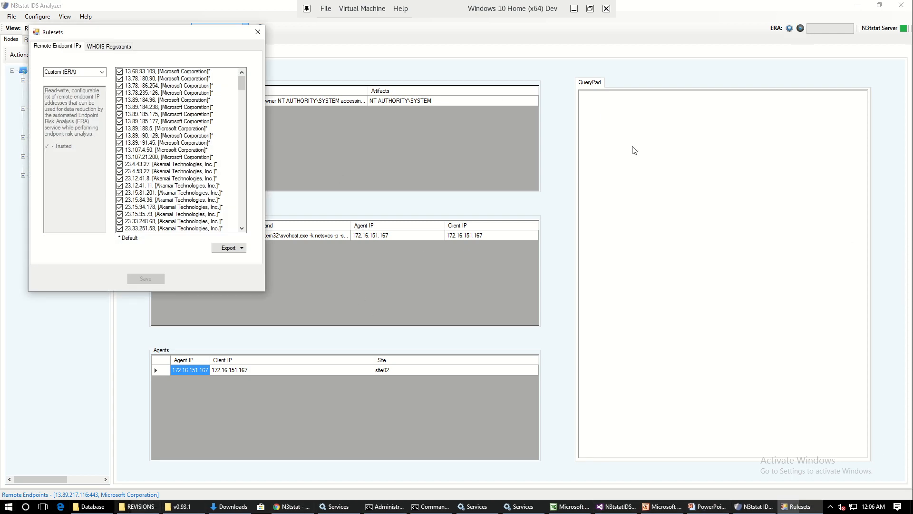
{"action": "left_click", "coordinate": [258, 32]}
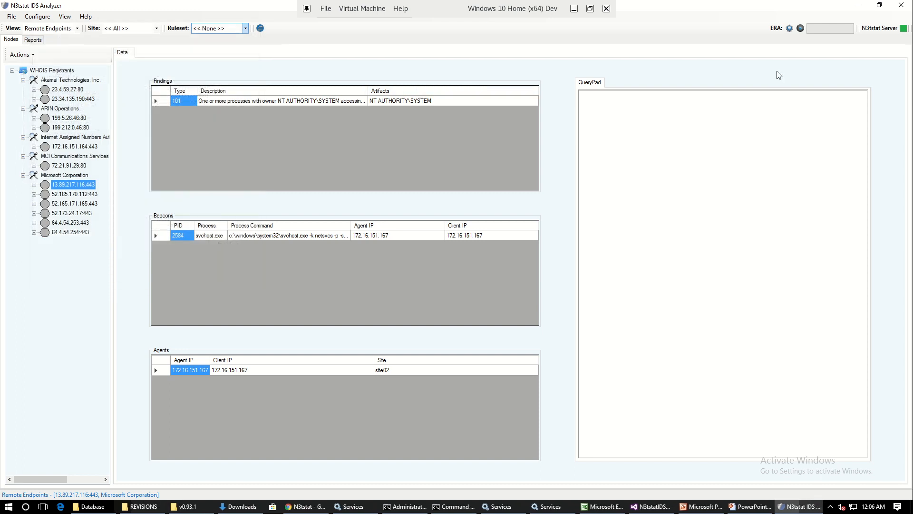
Step: Start the Endpoint Risk Analysis (ERA) service, then refresh the remote endpoints and expand every collapsed WHOIS registrant
{"action": "left_click", "coordinate": [801, 28]}
{"action": "left_click", "coordinate": [261, 29]}
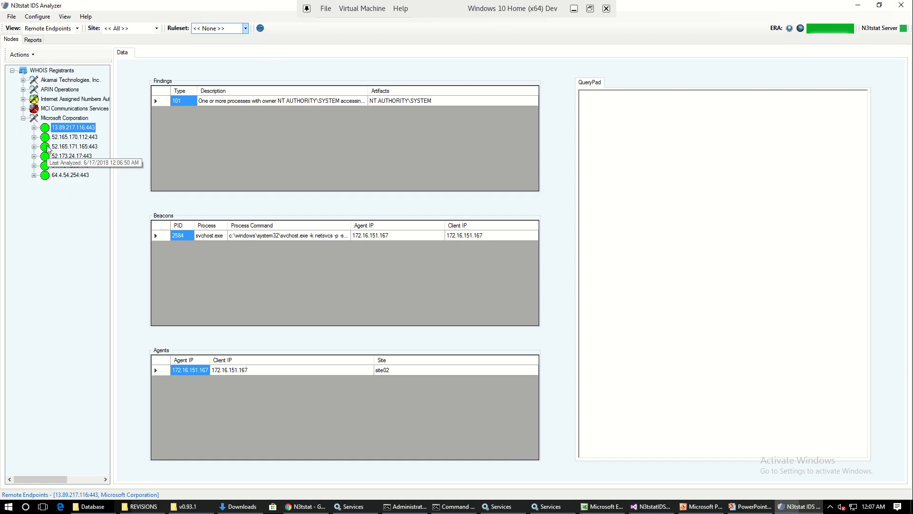
{"action": "left_click", "coordinate": [23, 109]}
{"action": "left_click", "coordinate": [22, 99]}
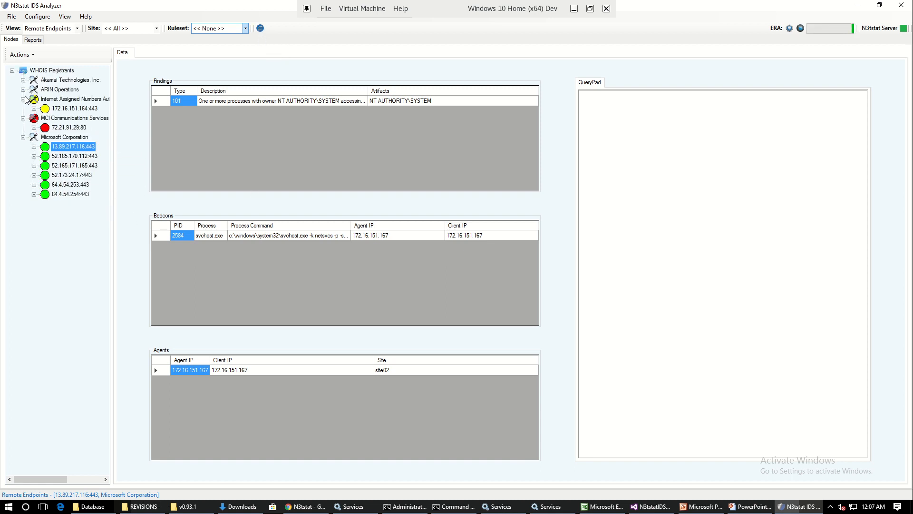
{"action": "left_click", "coordinate": [23, 89]}
{"action": "left_click", "coordinate": [23, 80]}
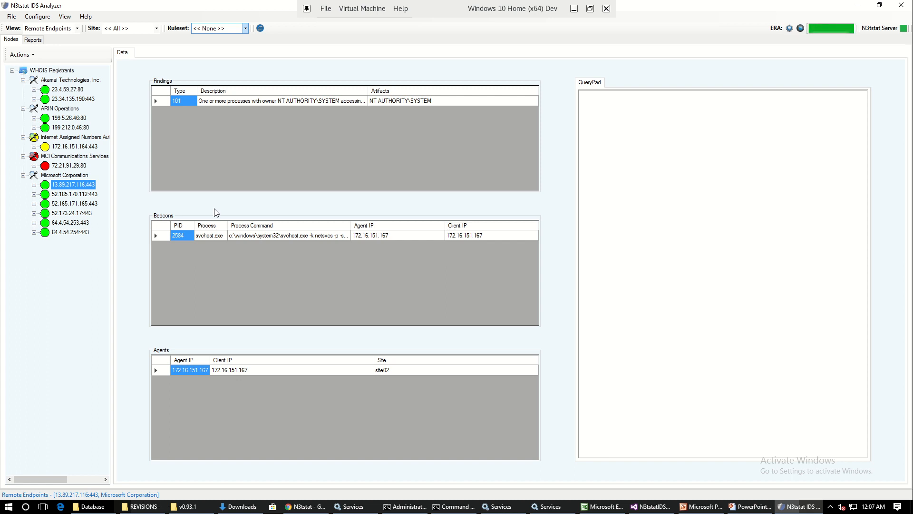
Step: Examine the beacon process command of the MCI Communications Services endpoint 72.21.91.29:80
{"action": "left_click", "coordinate": [69, 166]}
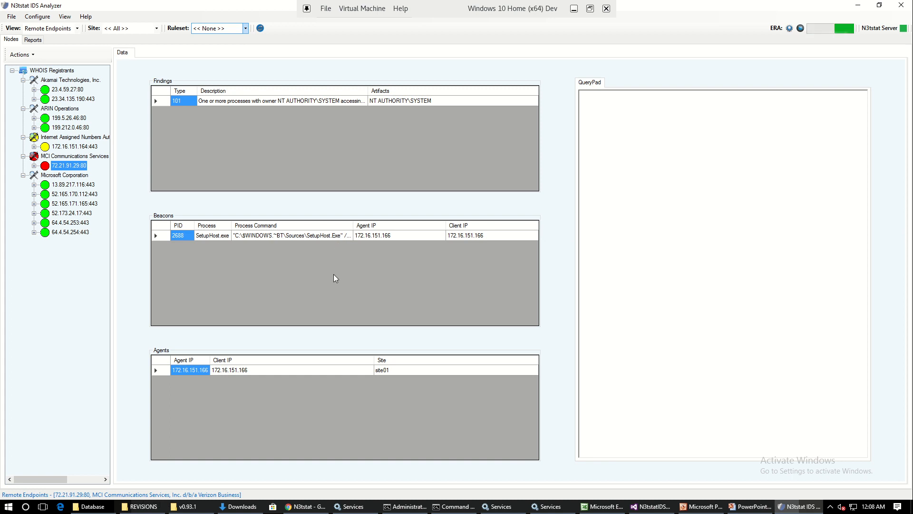
{"action": "left_click", "coordinate": [312, 236]}
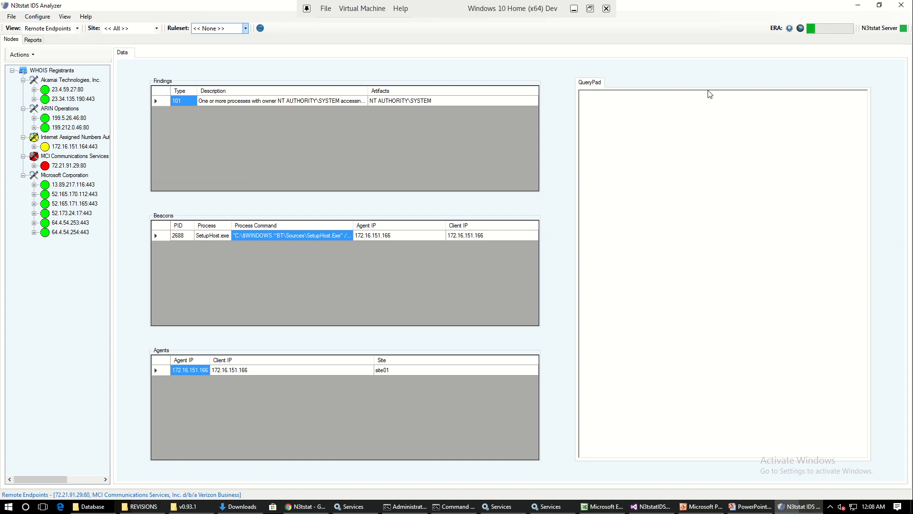
Step: Mark MCI Communications Services, Inc. d/b/a Verizon Business as a trusted WHOIS registrant in the ERA rulesets and save
{"action": "left_click", "coordinate": [790, 29]}
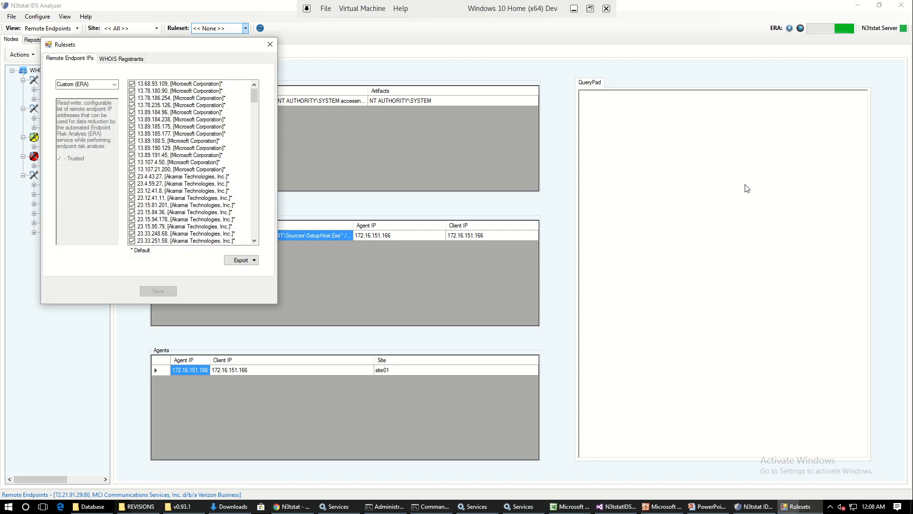
{"action": "left_click_drag", "start_coordinate": [180, 43], "coordinate": [376, 68]}
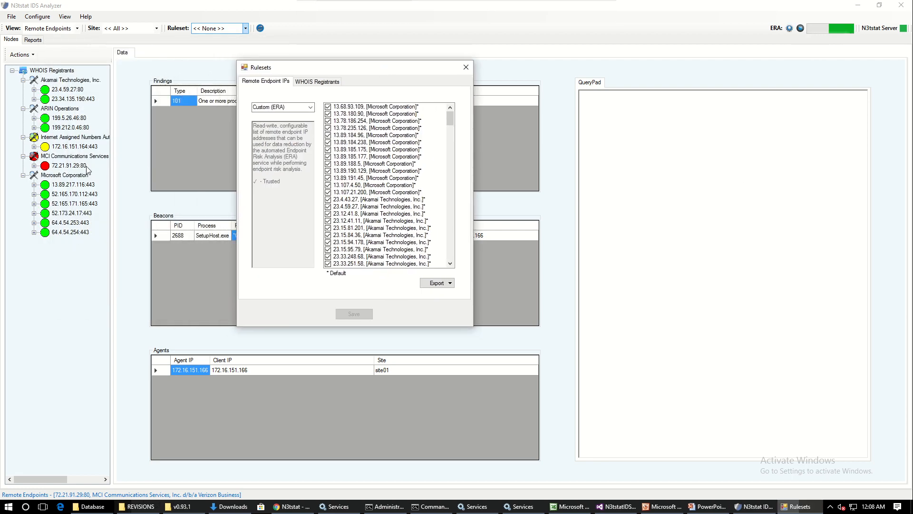
{"action": "left_click", "coordinate": [318, 82]}
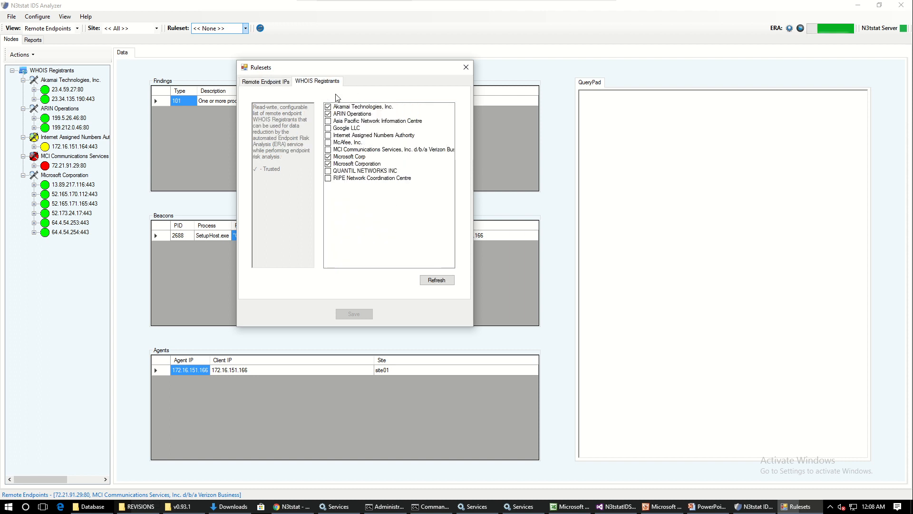
{"action": "left_click", "coordinate": [332, 149]}
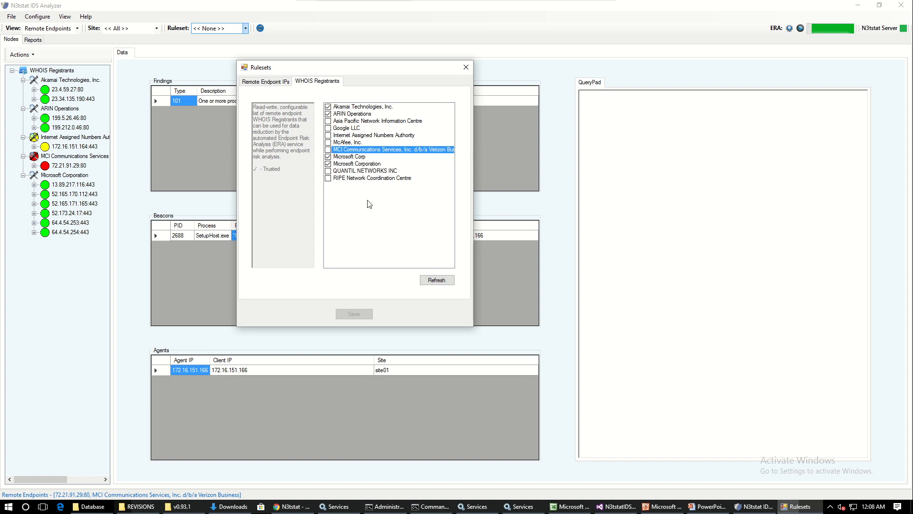
{"action": "left_click", "coordinate": [329, 150]}
{"action": "left_click", "coordinate": [352, 315]}
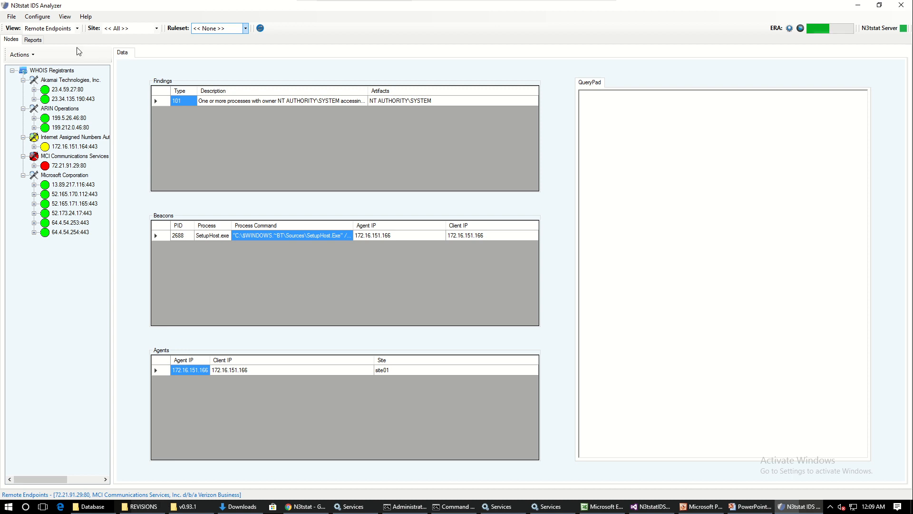
Step: Refresh the nodes and expand the MCI Communications Services, Internet Assigned Numbers Authority, ARIN Operations and Akamai Technologies registrants
{"action": "left_click", "coordinate": [261, 29]}
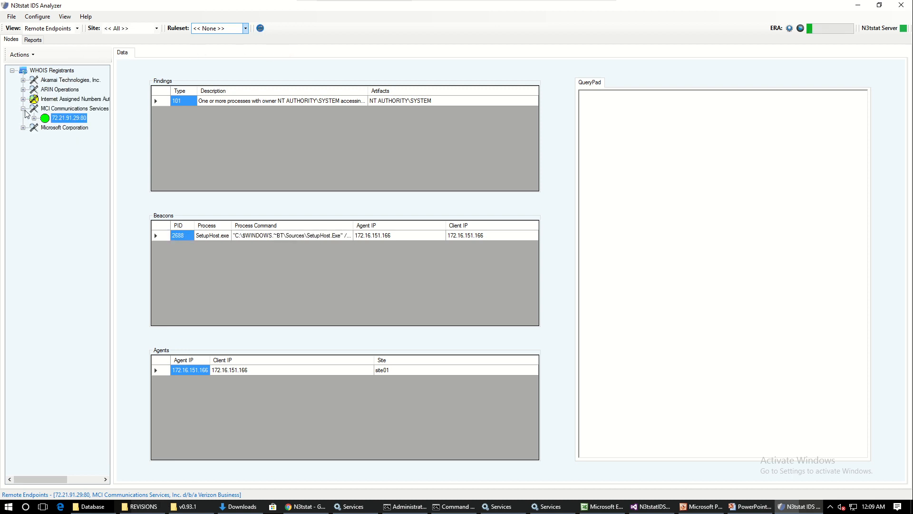
{"action": "mouse_move", "coordinate": [64, 119]}
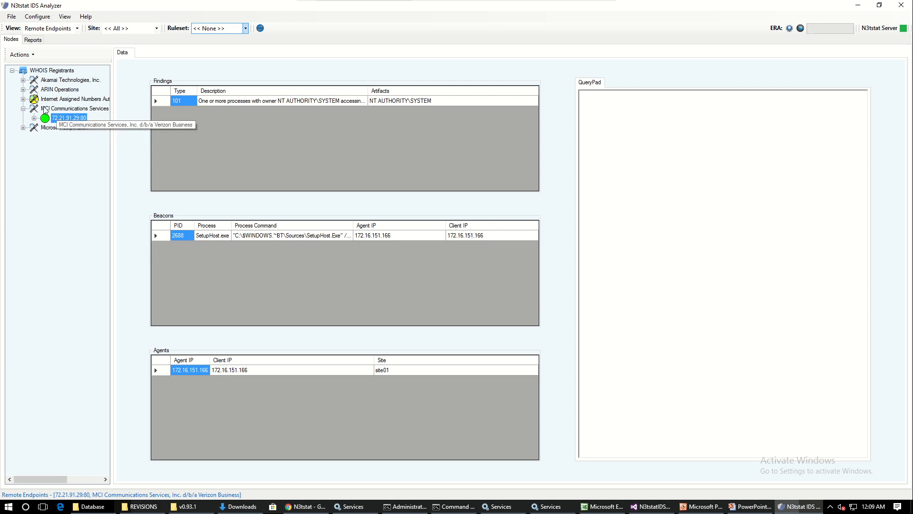
{"action": "left_click", "coordinate": [23, 98]}
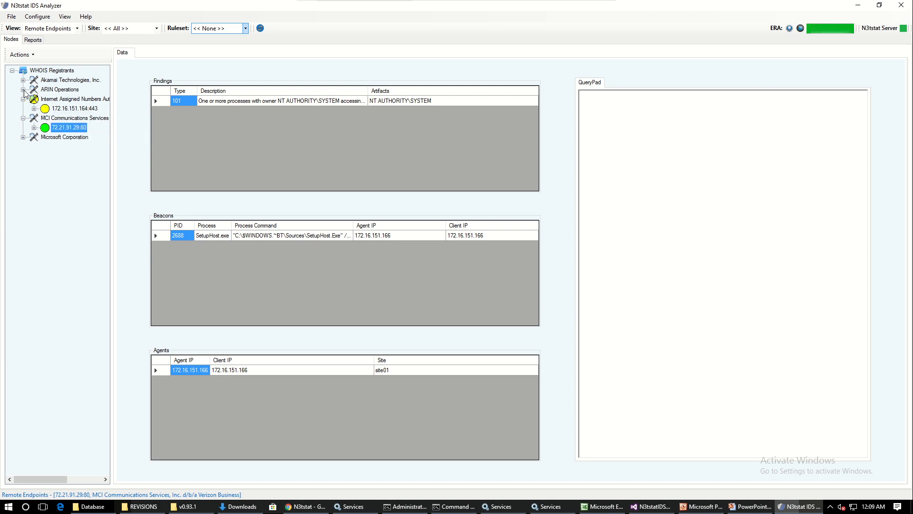
{"action": "left_click", "coordinate": [23, 89]}
{"action": "left_click", "coordinate": [22, 80]}
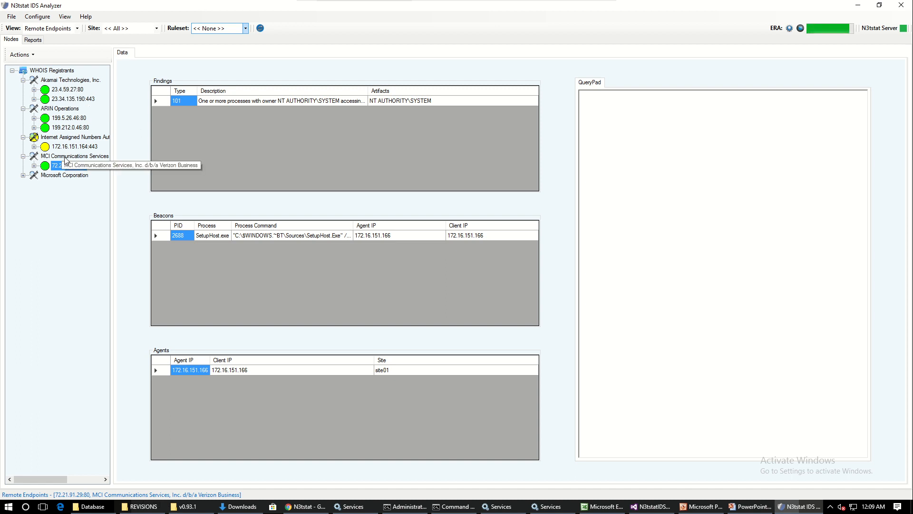
Step: Switch the node view to Agents and expand site01 and site02
{"action": "left_click", "coordinate": [76, 28]}
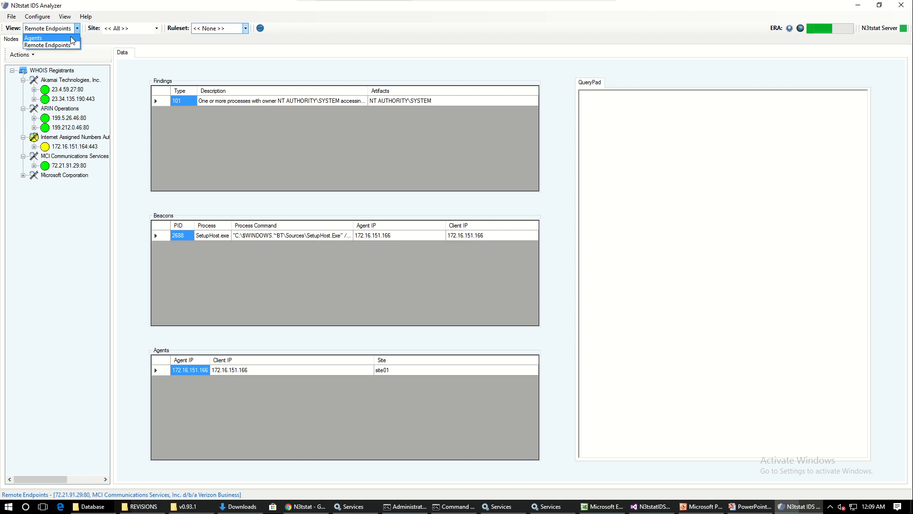
{"action": "left_click", "coordinate": [71, 38]}
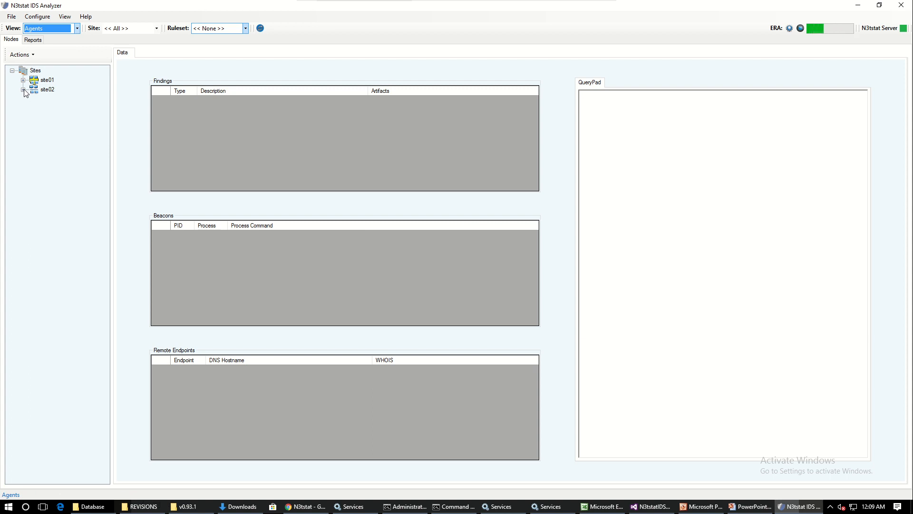
{"action": "left_click", "coordinate": [23, 89]}
{"action": "left_click", "coordinate": [23, 80]}
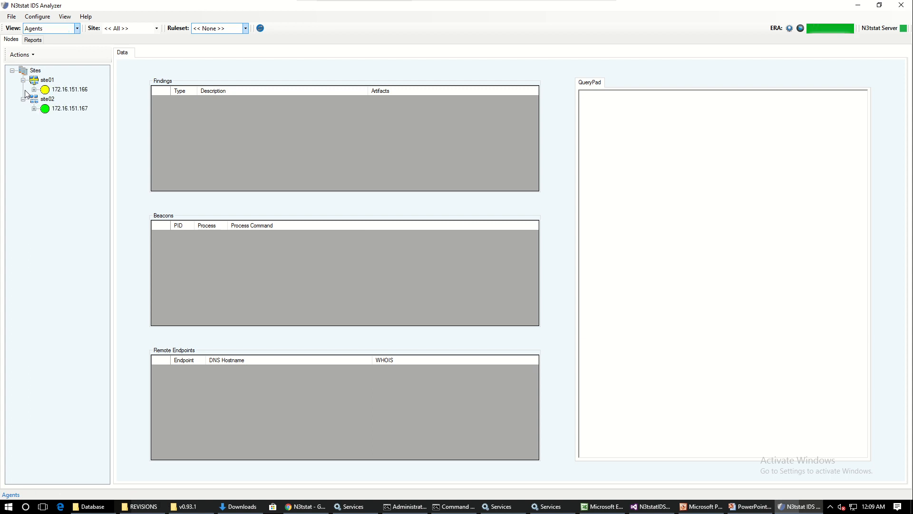
Step: Examine the findings, beacons and remote endpoints of agents 172.16.151.166 and 172.16.151.167
{"action": "left_click", "coordinate": [69, 89]}
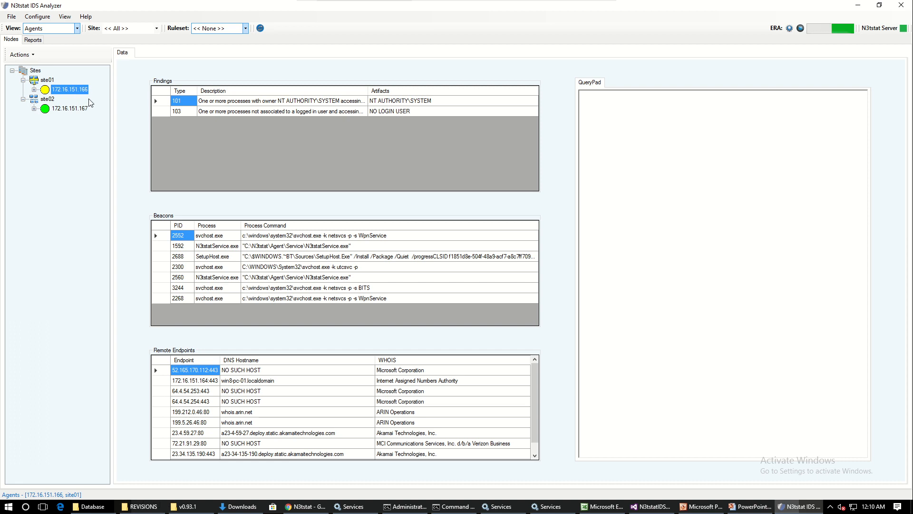
{"action": "left_click", "coordinate": [65, 109]}
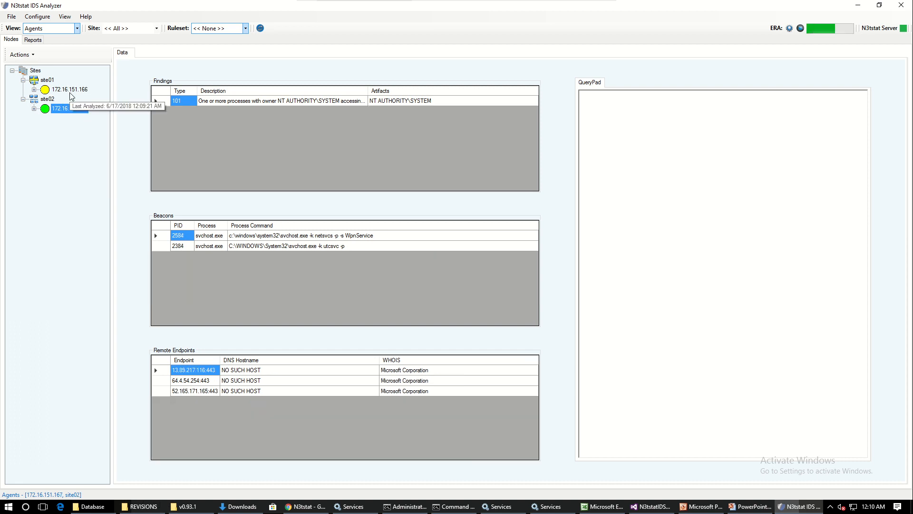
{"action": "left_click", "coordinate": [70, 89]}
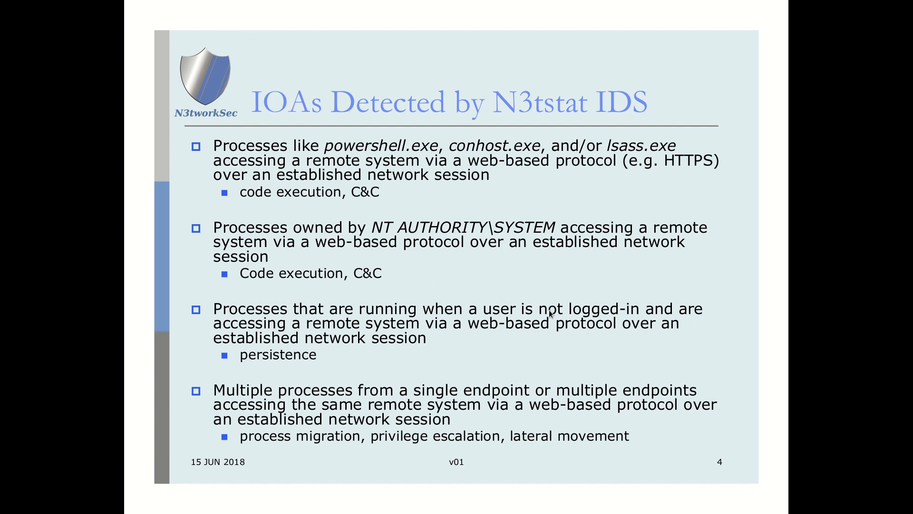
Step: In Document Viewer, advance the N3tstat IDS Intro Demo presentation to the Contact Us slide and leave the full-screen slideshow
{"action": "left_click", "coordinate": [522, 311]}
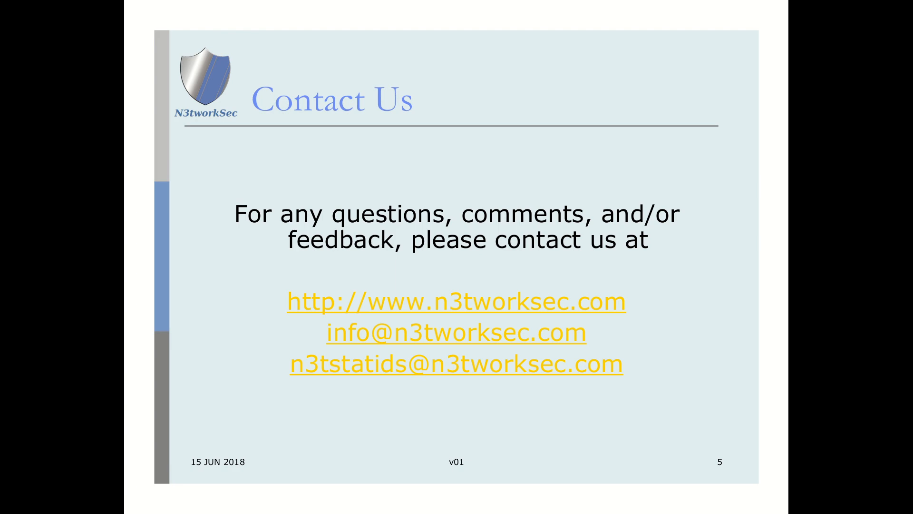
{"action": "key", "text": "Escape"}
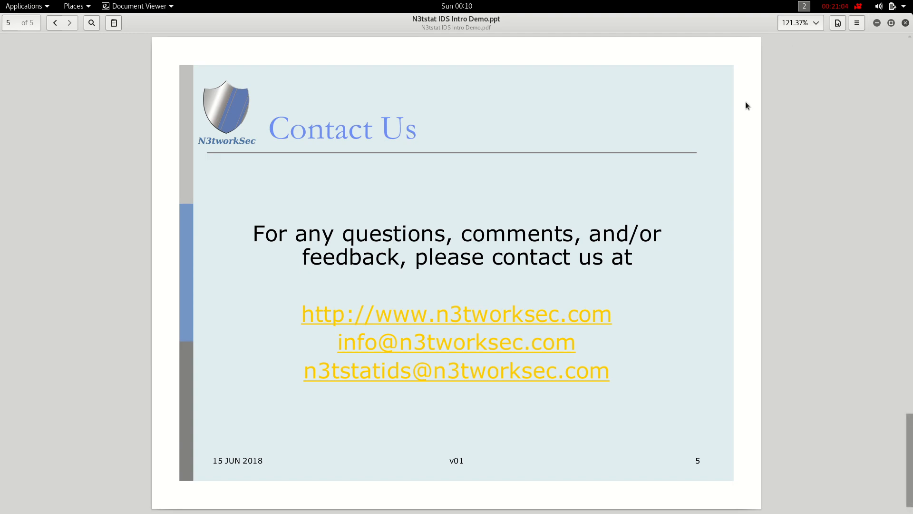